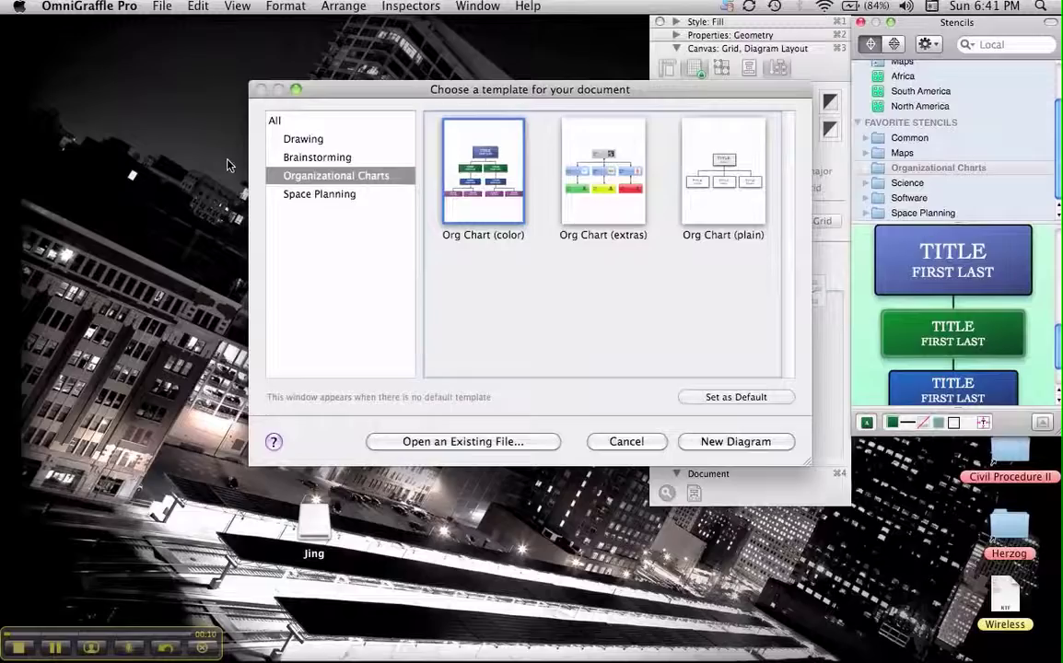
click(162, 6)
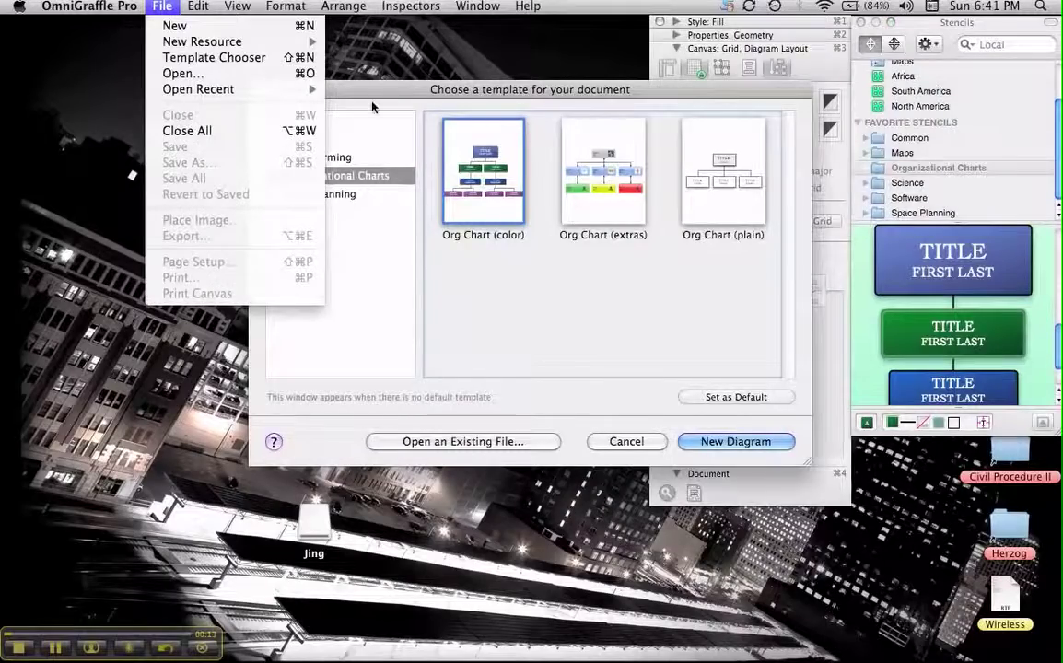
click(405, 121)
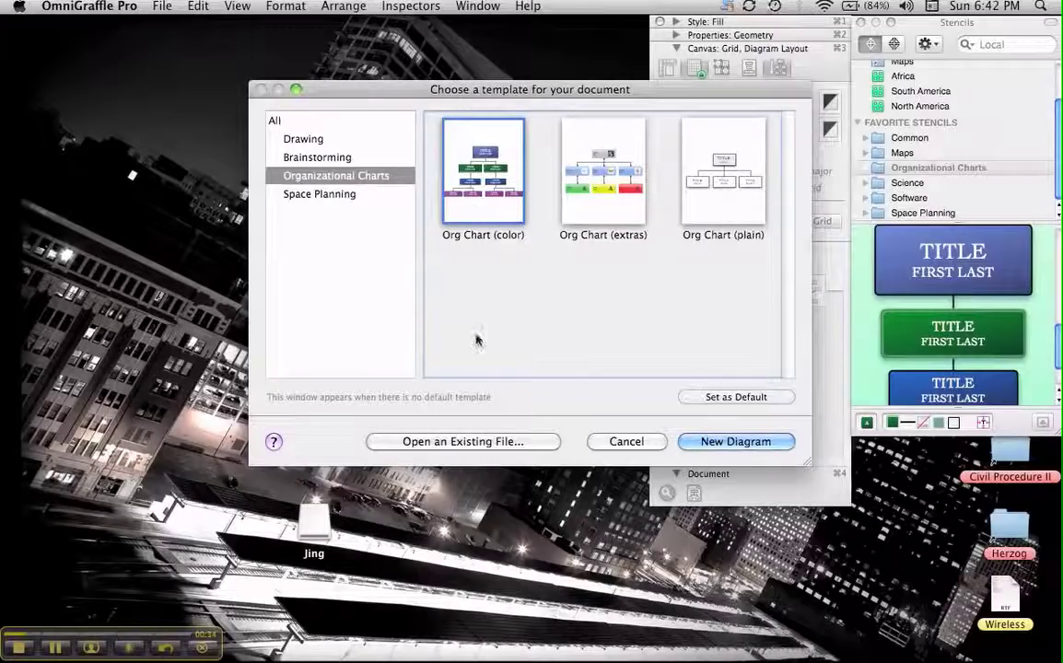
- Browse the template categories and create a new diagram from the Org Chart (color) template under Organizational Charts
click(302, 140)
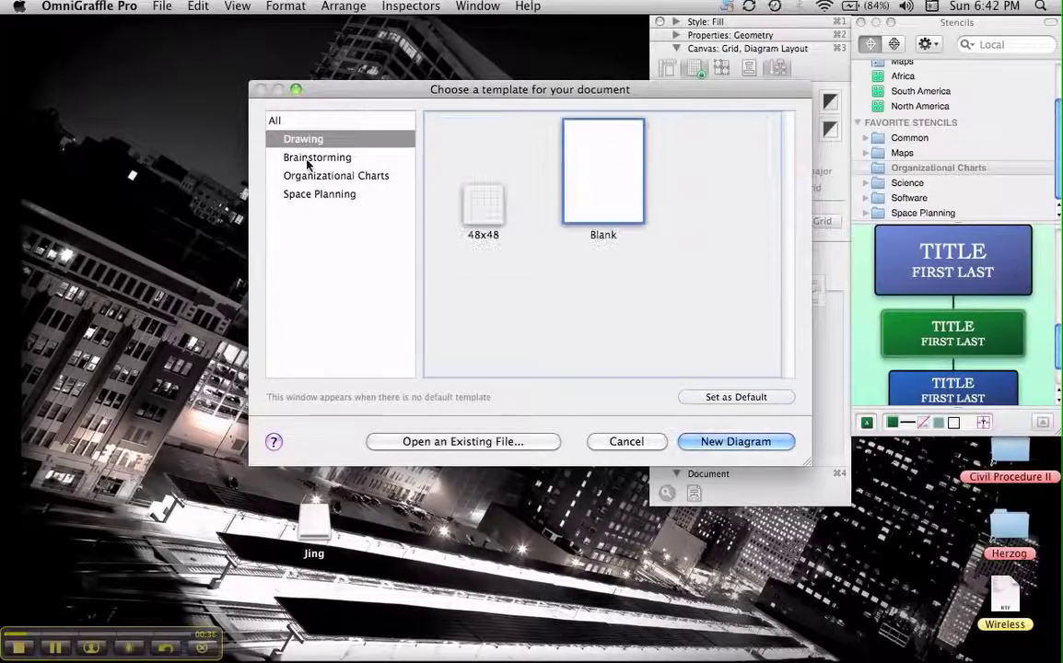
click(310, 158)
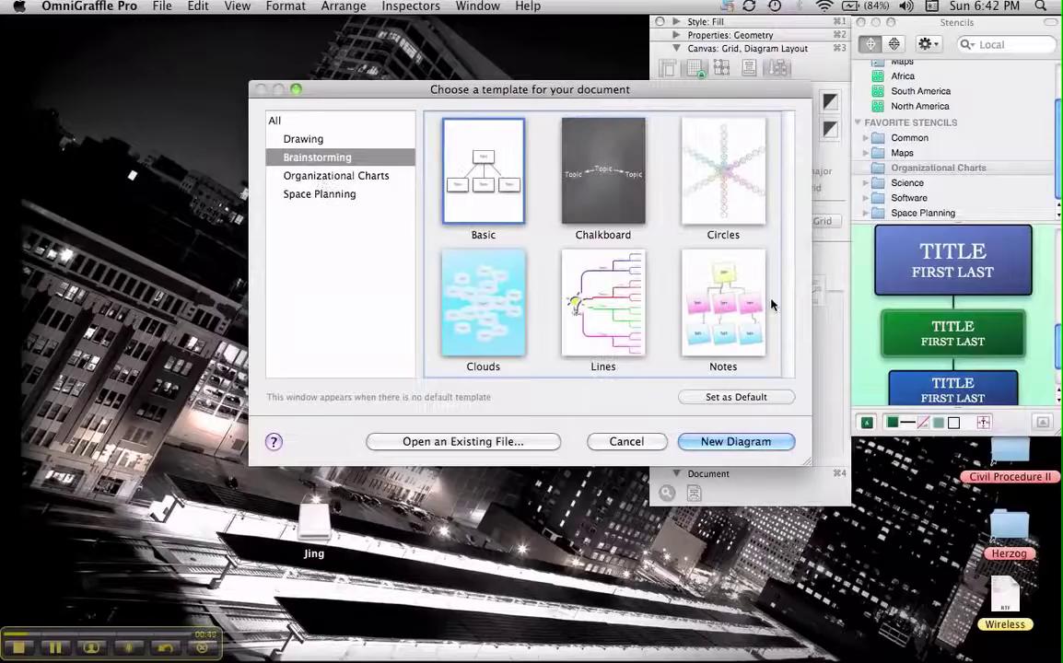
click(316, 179)
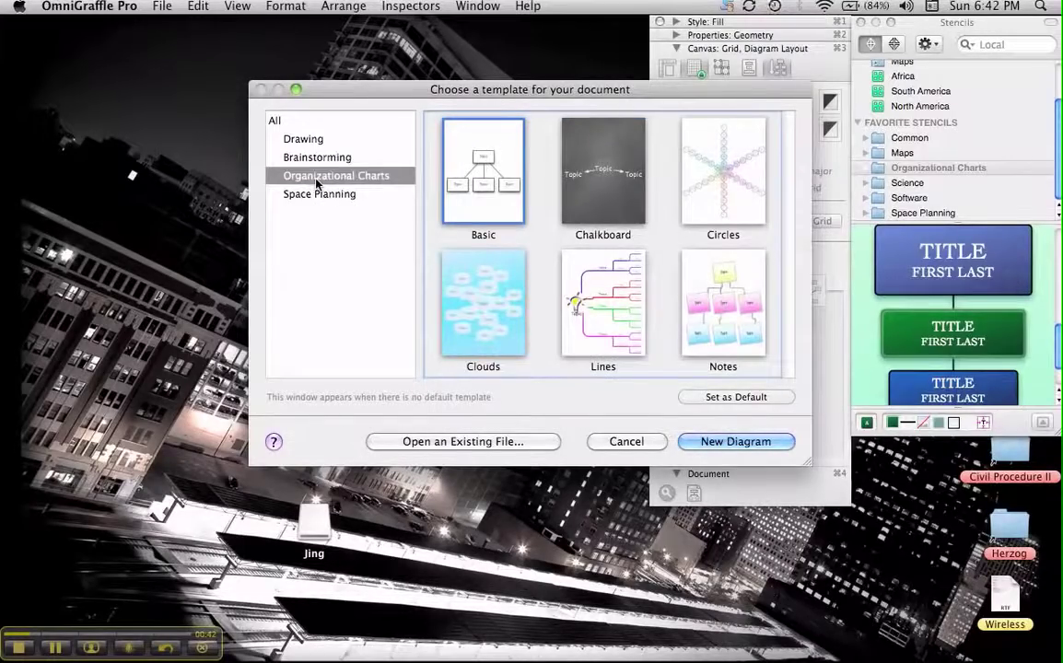
click(319, 195)
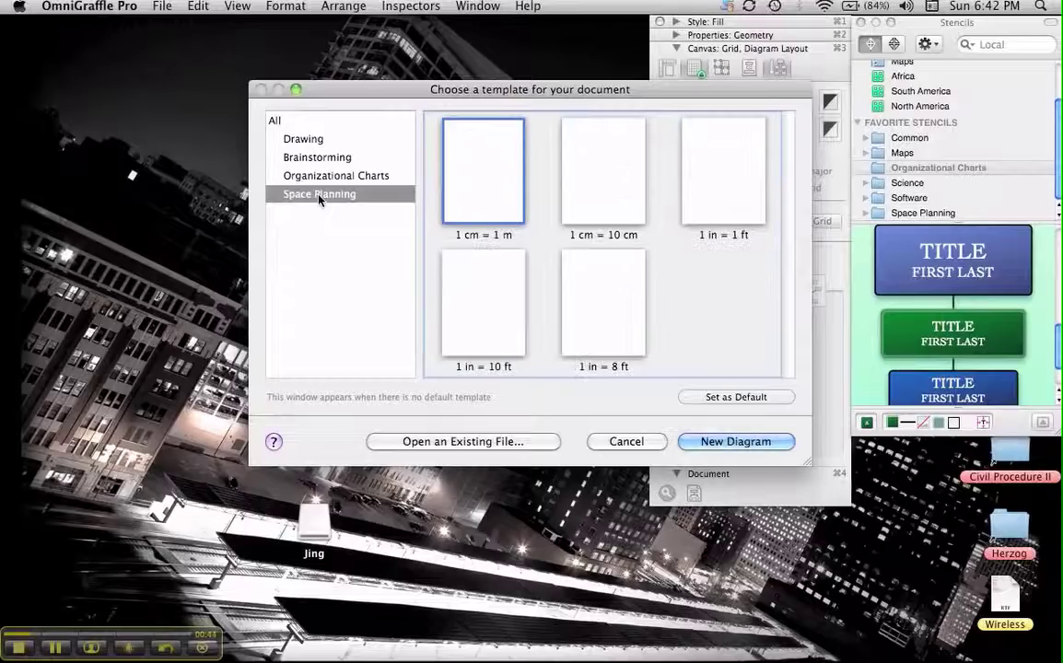
click(319, 177)
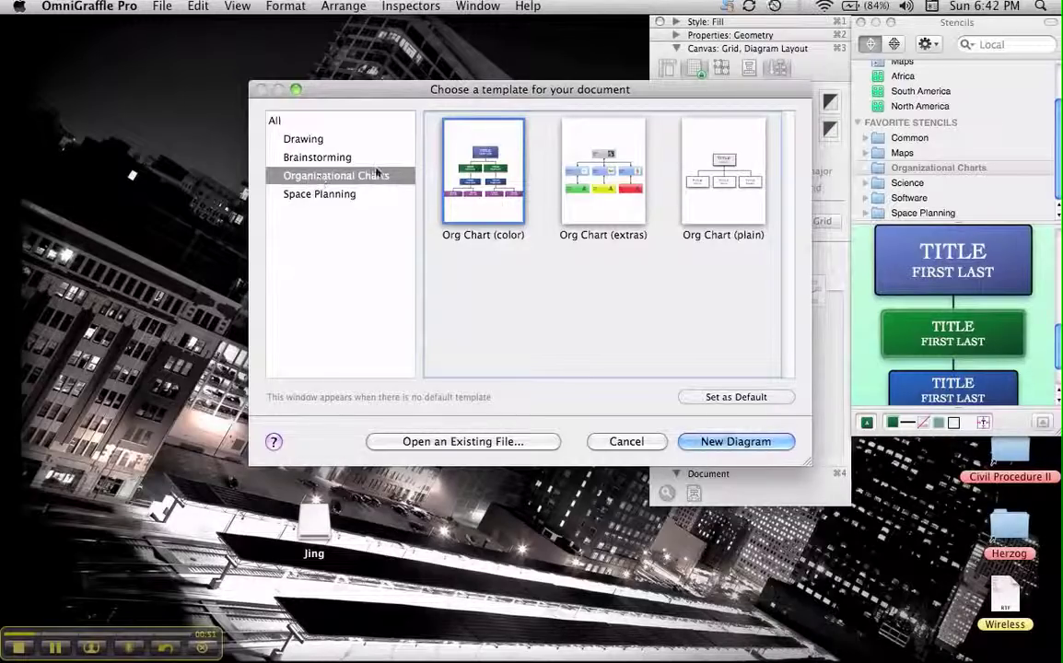
click(734, 442)
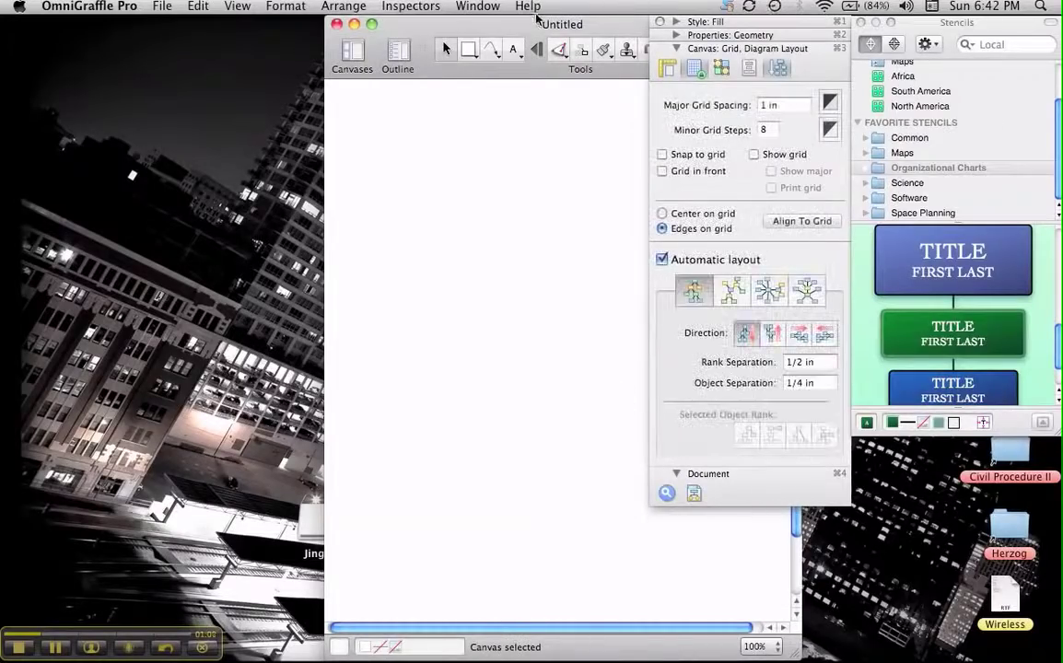
- Move the new document window clear of the inspectors and widen it to fill the space beside them
drag(534, 28, 211, 25)
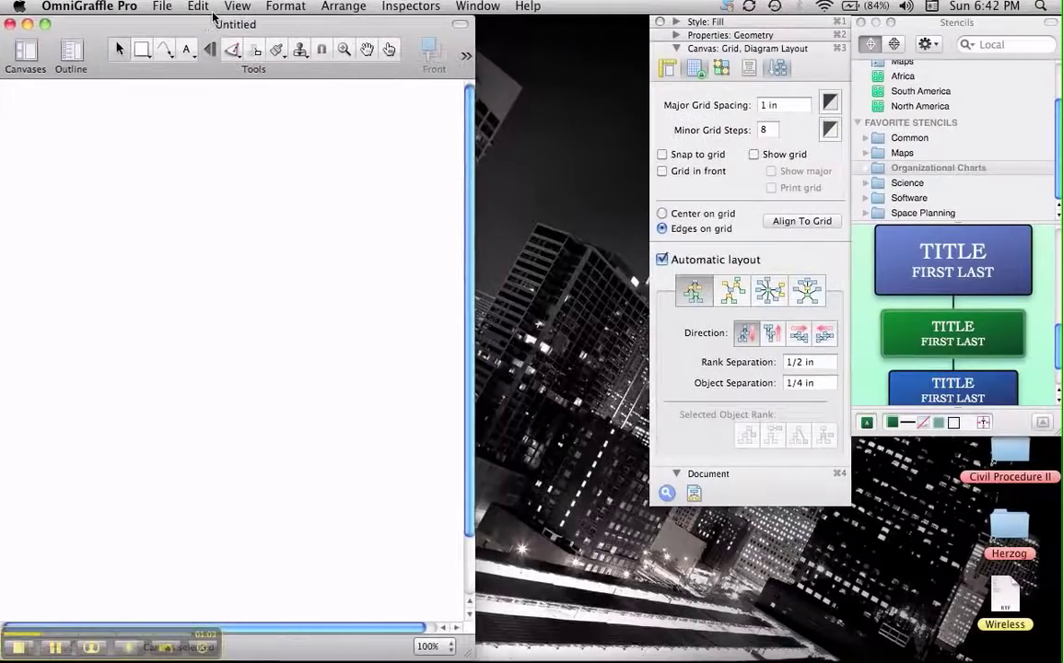
drag(468, 656, 648, 658)
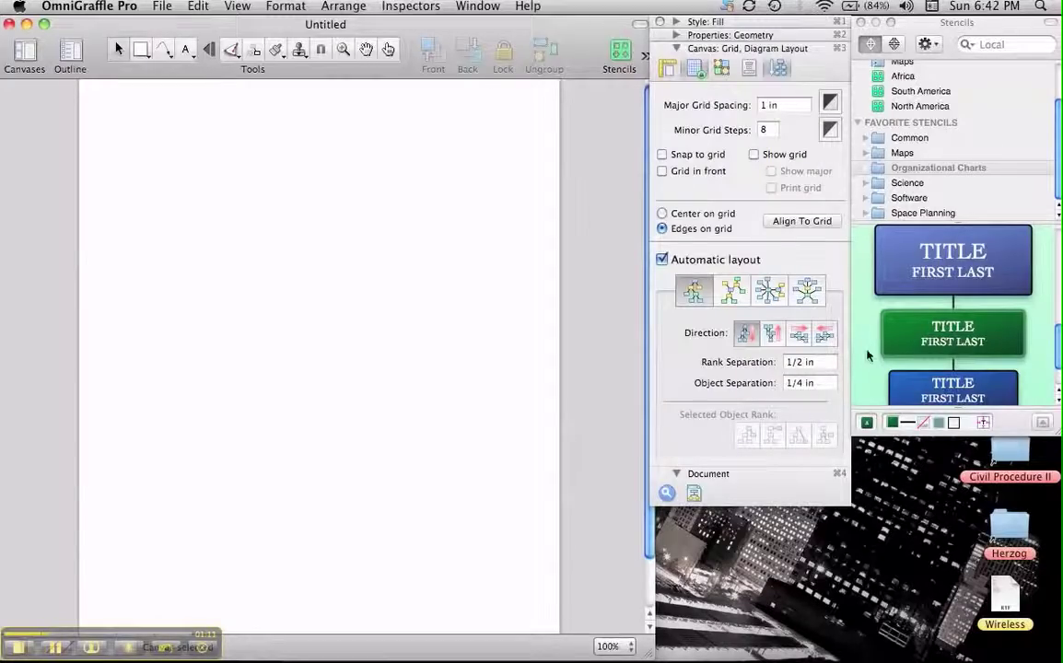
- Place the large purple-blue title box from the Organizational Charts stencil near the top of the page and label it "Contracts I"
drag(964, 256, 311, 155)
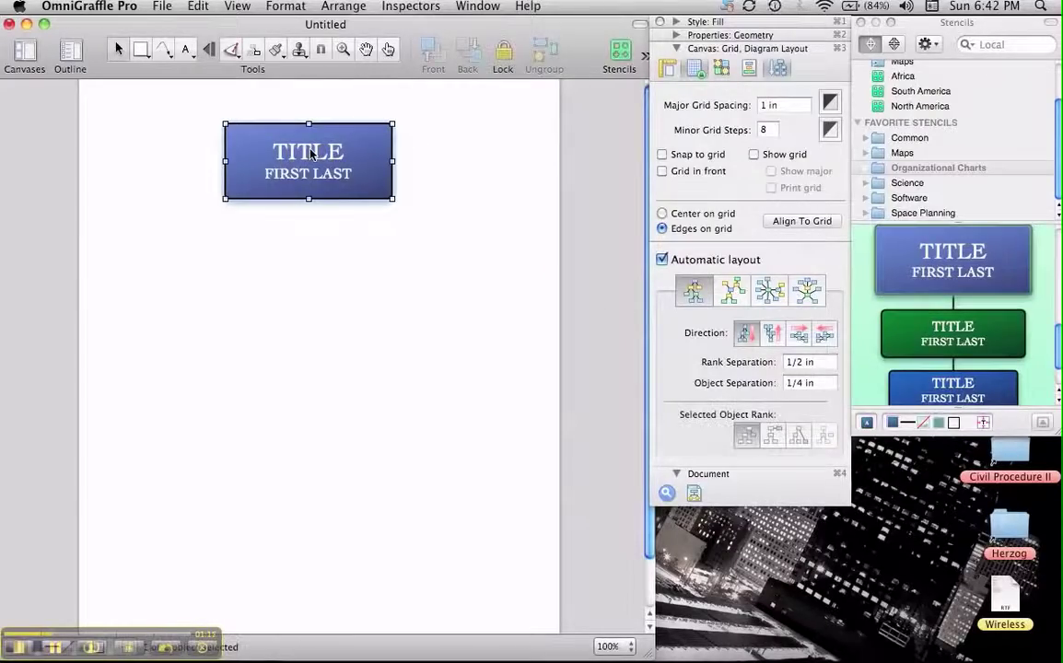
double_click(362, 179)
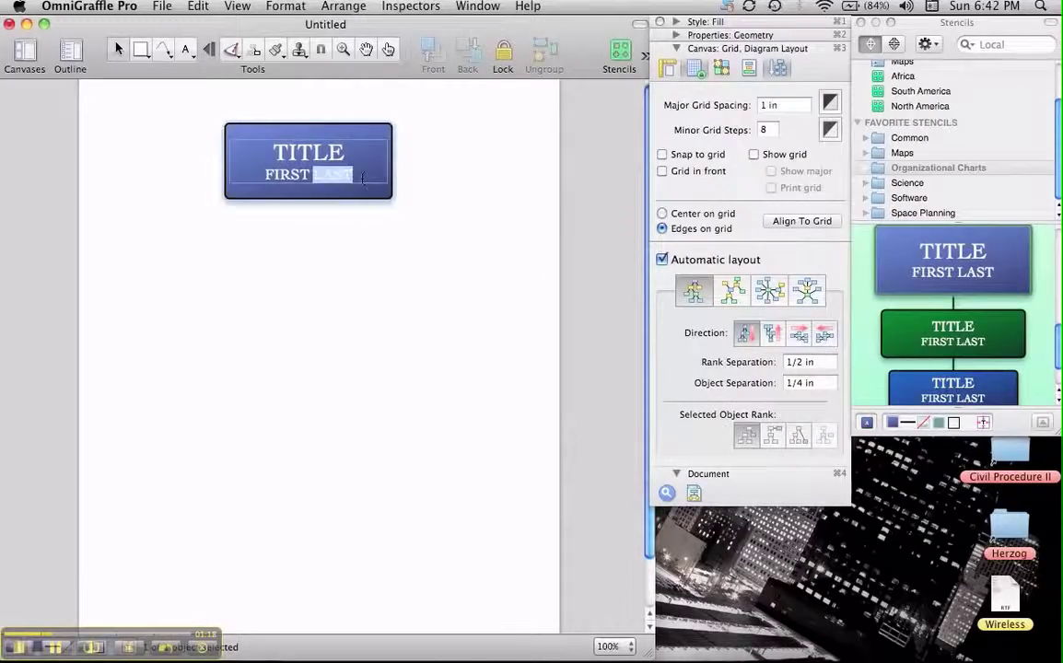
drag(362, 179, 268, 162)
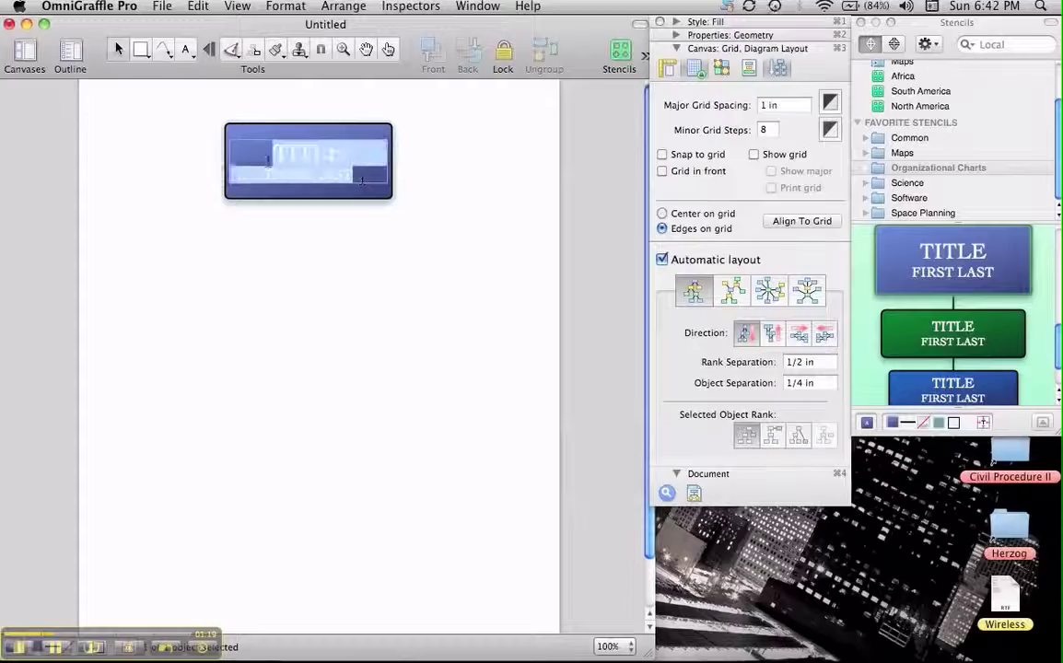
key(BackSpace)
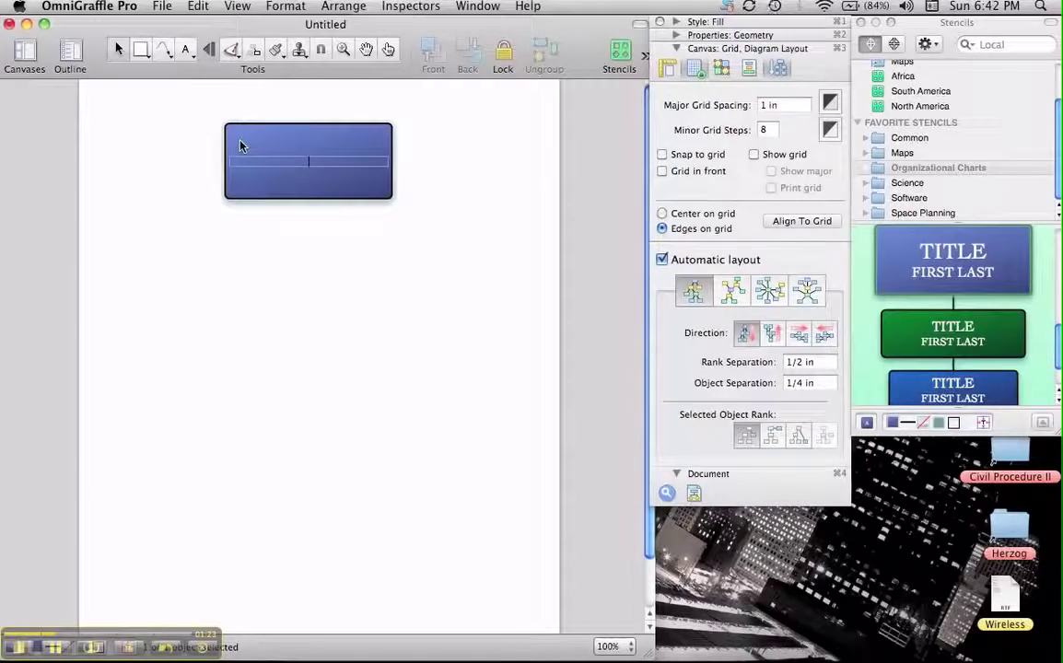
text(Con)
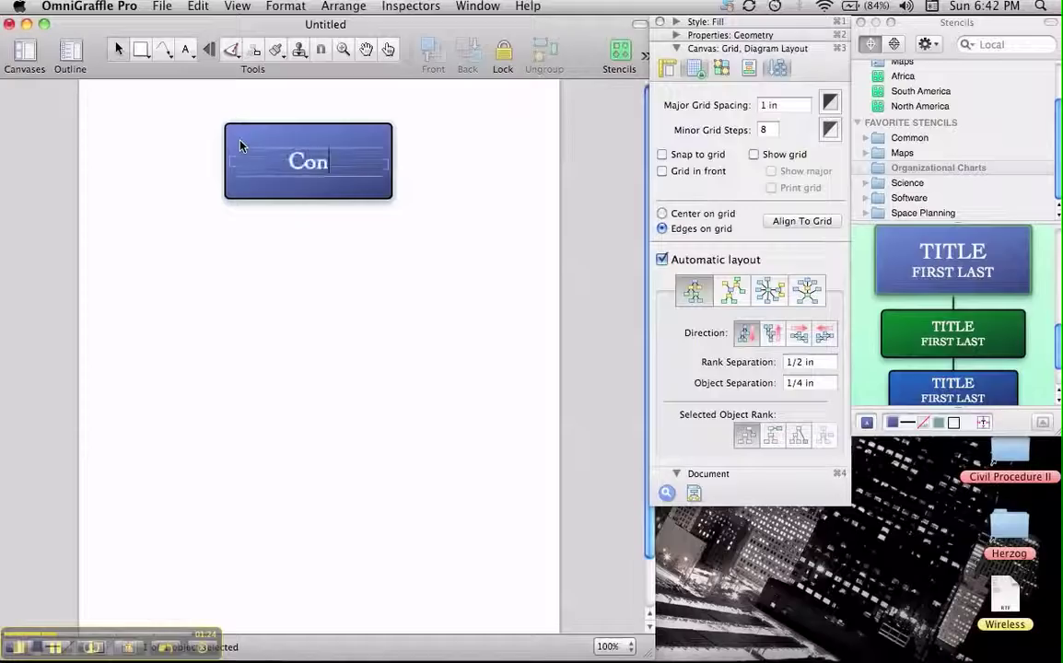
text(tracts I)
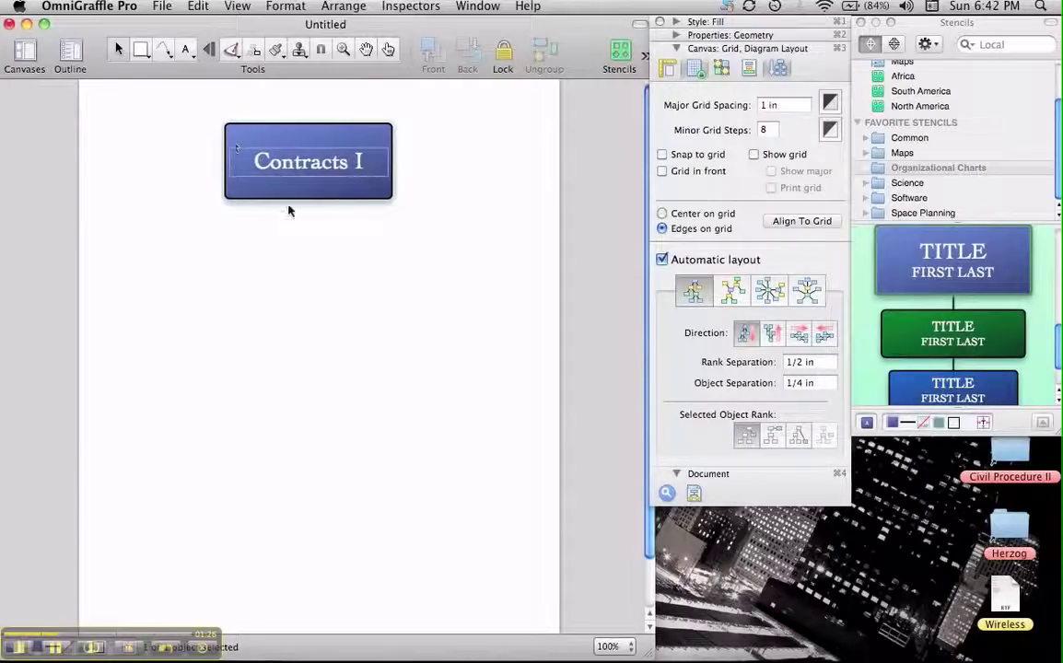
click(277, 236)
- Place the green box from the stencil below the Contracts I box and label it "Offer"
drag(944, 342, 108, 256)
double_click(208, 275)
key(Delete)
text(off)
key(BackSpace)
key(BackSpace)
key(BackSpace)
text(Offer)
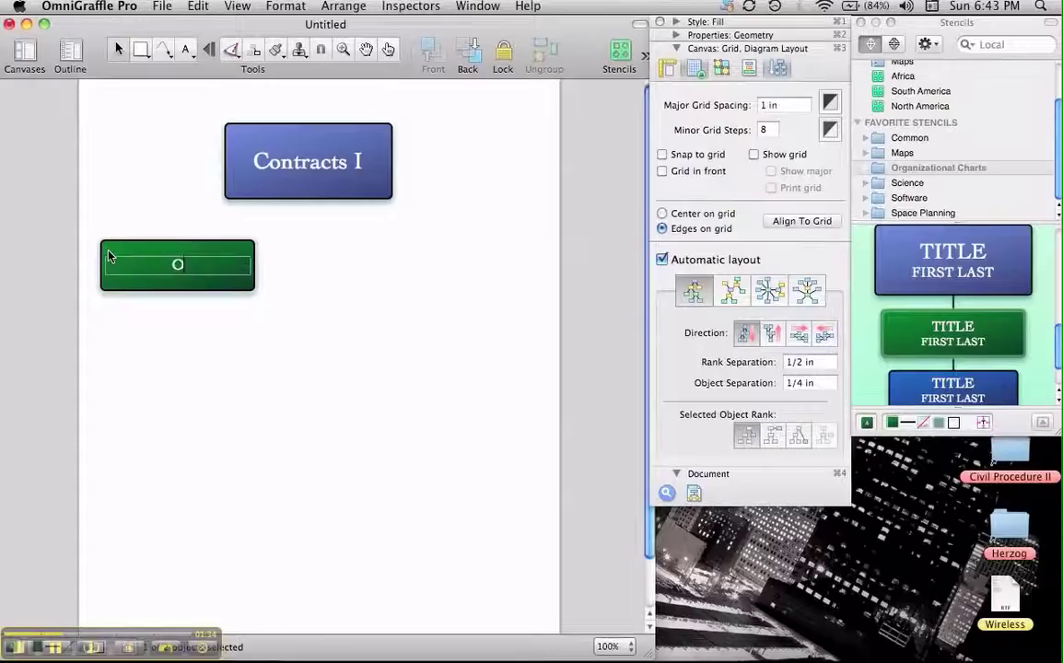
click(263, 360)
- Duplicate the Offer box twice so that three green boxes form a row
click(222, 265)
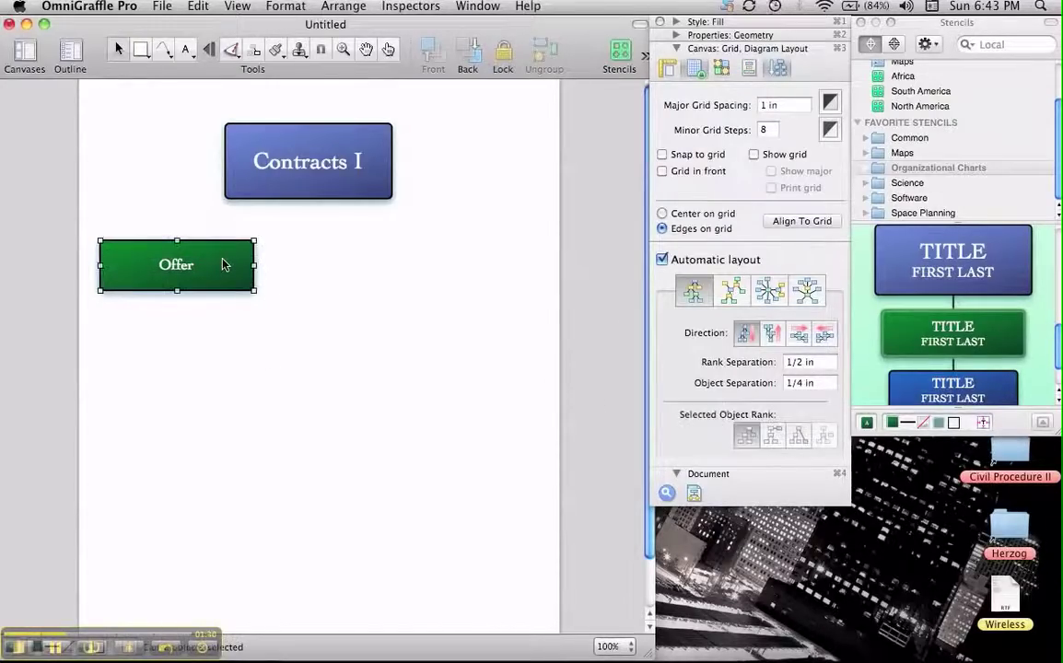
drag(222, 264, 387, 262)
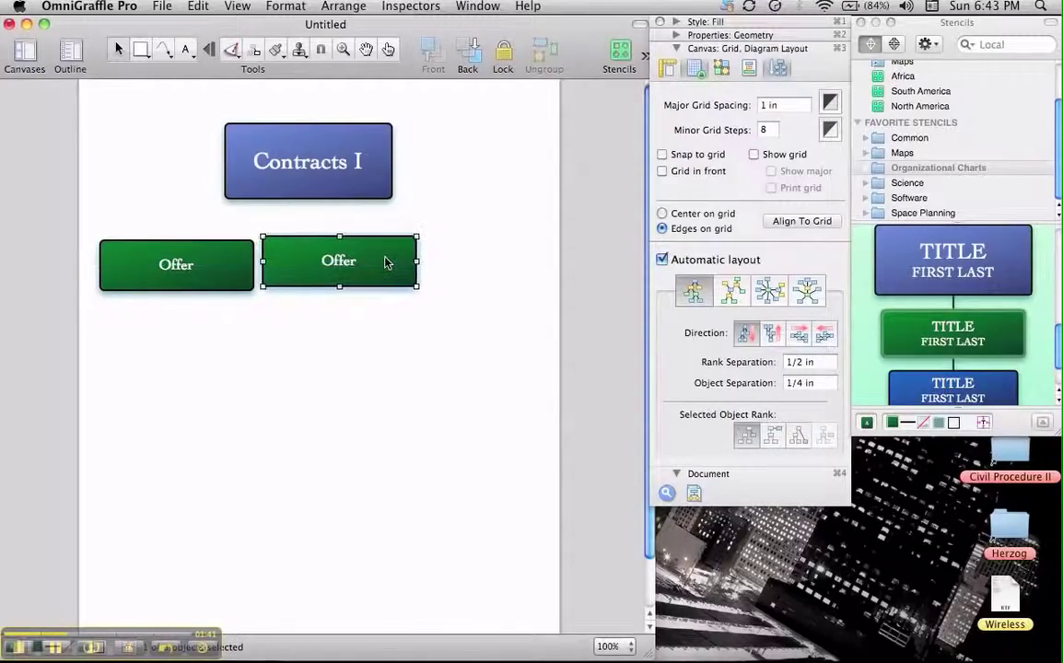
key(super+d)
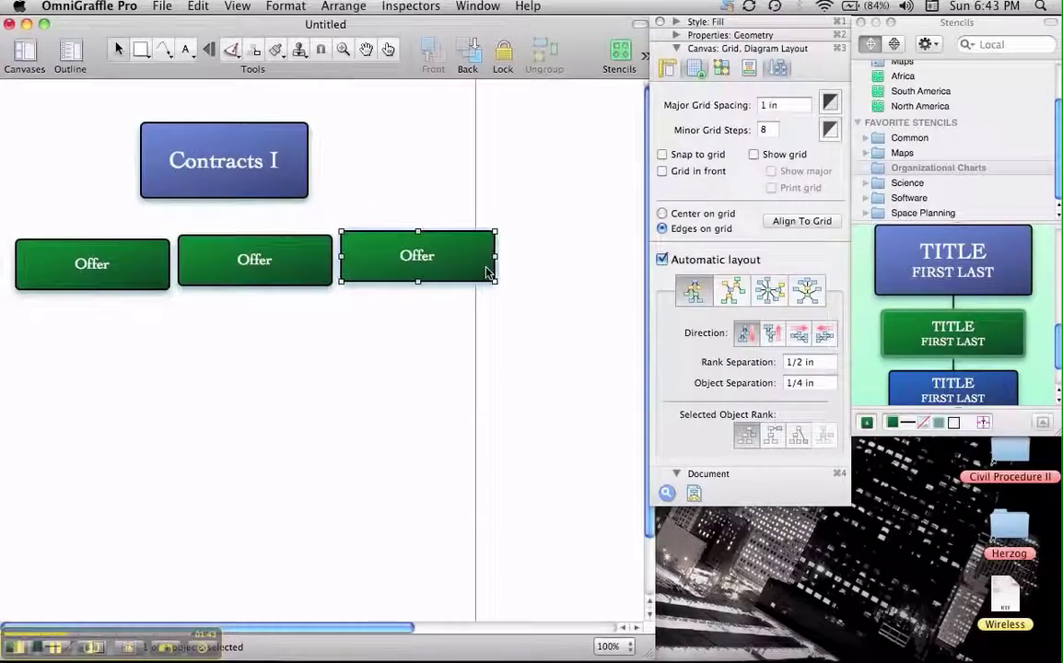
- Relabel the middle green box "Acceptance" and the last copy "Consideration"
double_click(254, 263)
text(A)
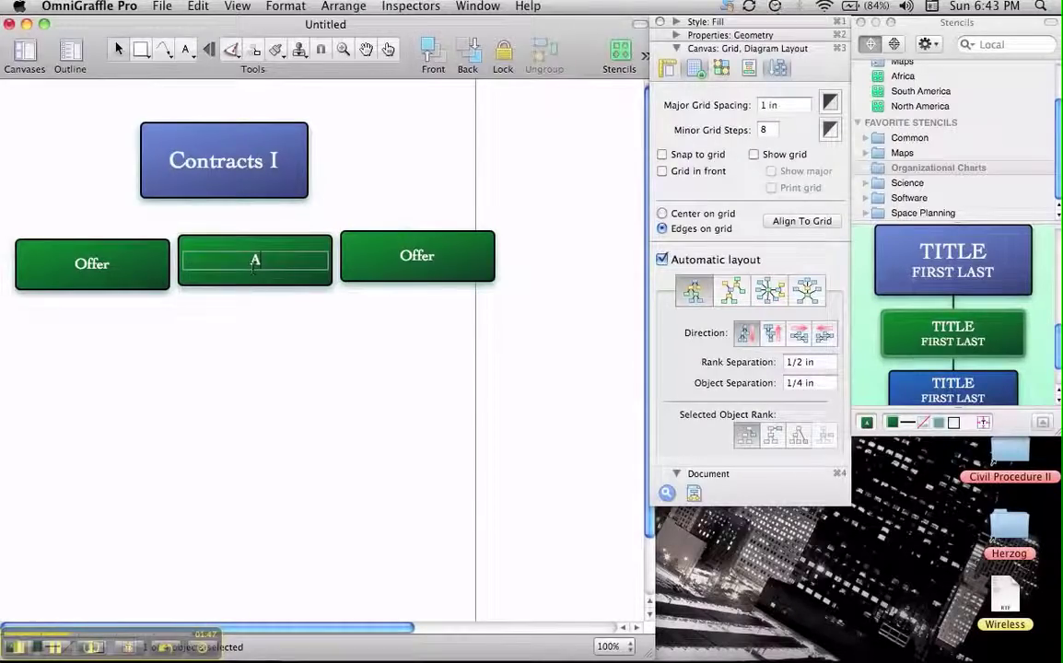
text(cceptance)
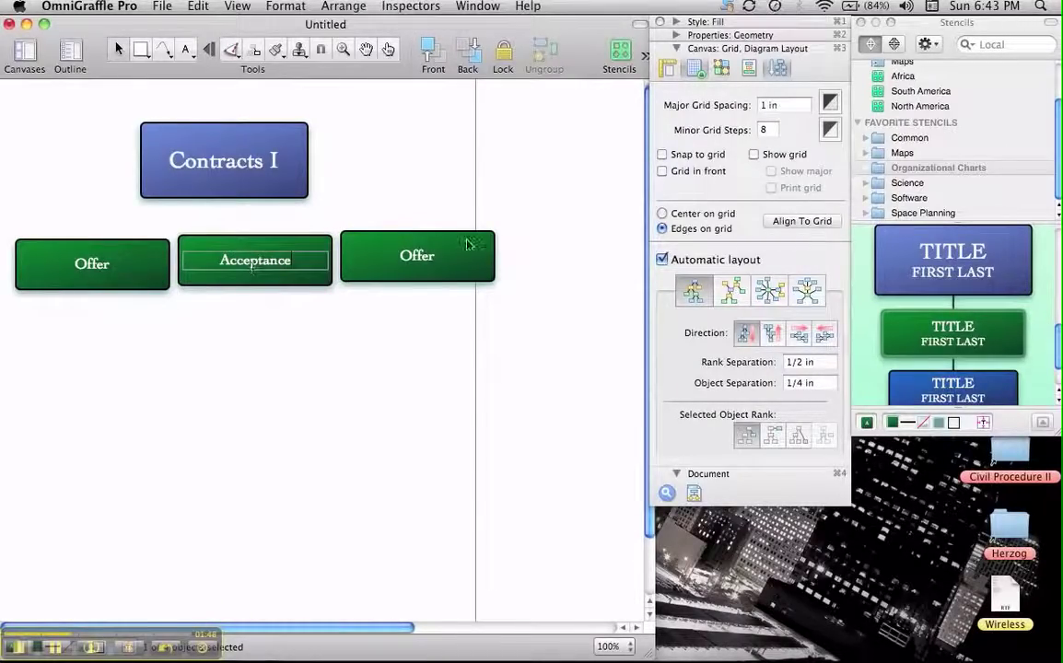
double_click(422, 254)
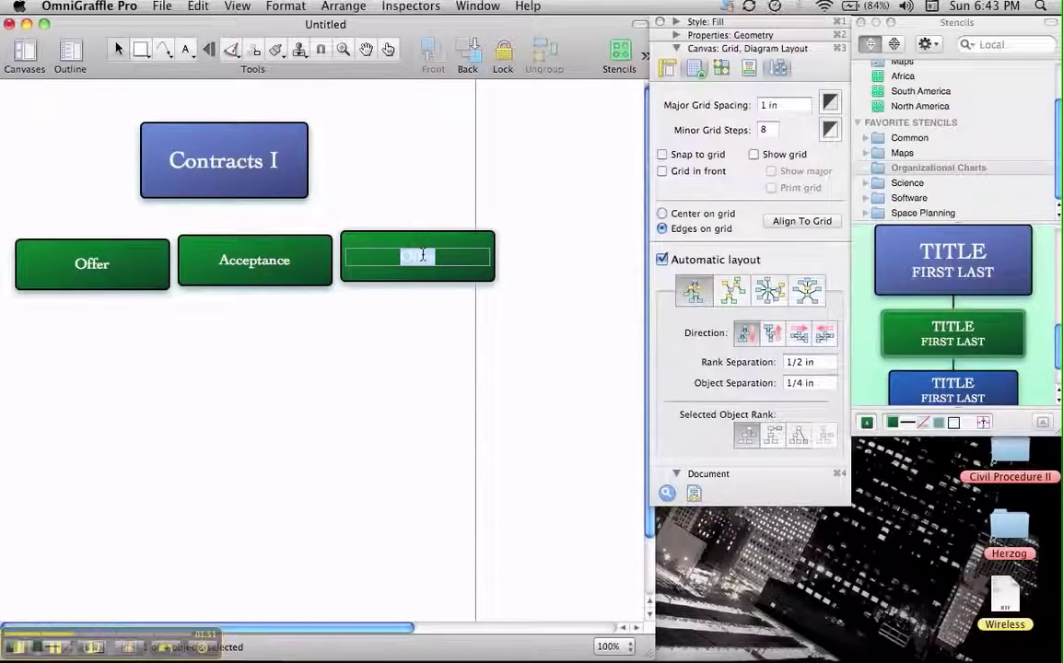
text(Consideration)
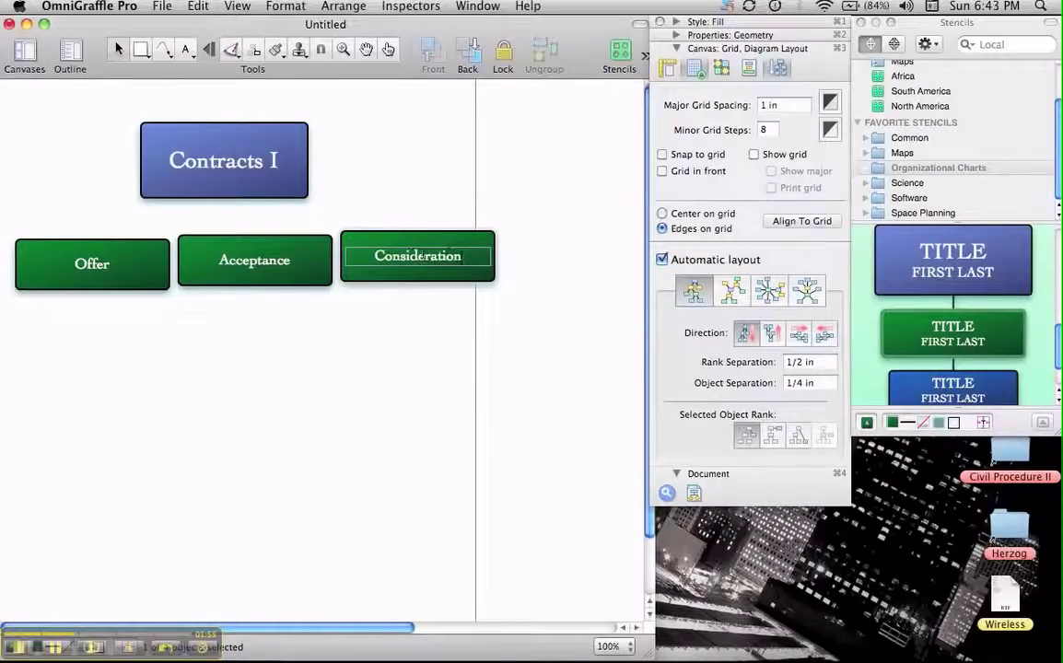
- Select all three green boxes together and shrink them so the row fits within the page width
click(391, 266)
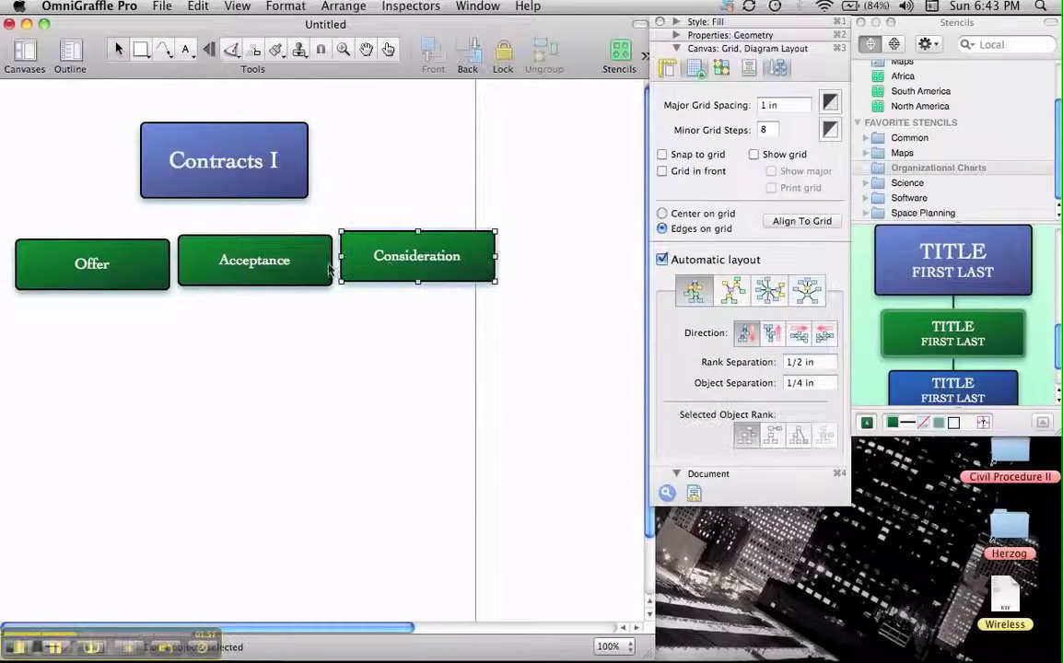
shift+click(293, 262)
shift+click(157, 261)
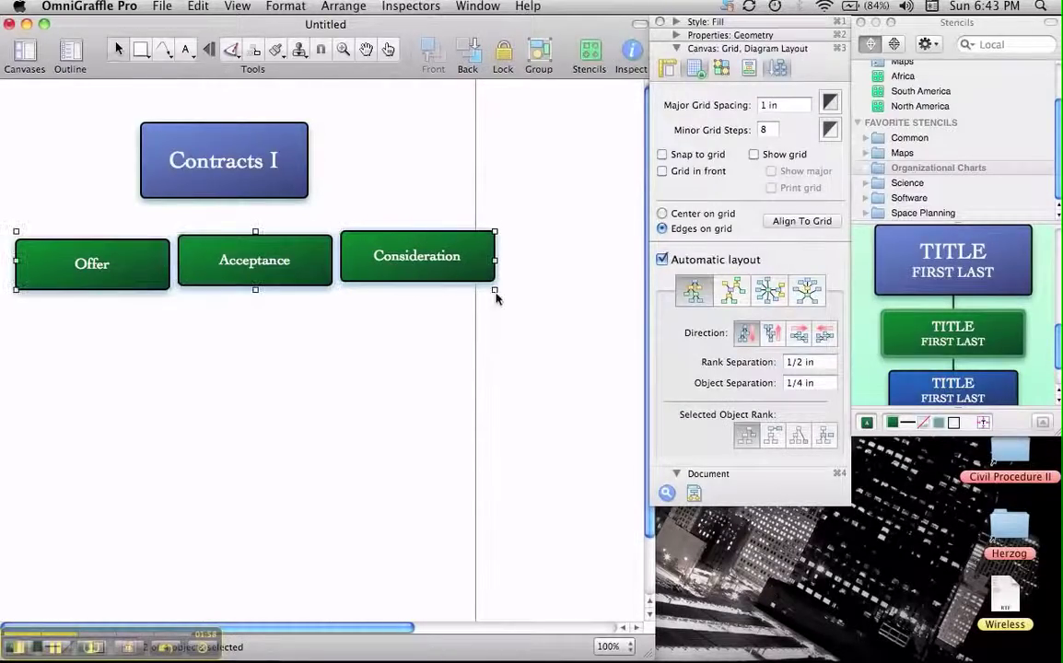
drag(494, 289, 494, 265)
click(380, 293)
- Space the Offer, Acceptance and Consideration boxes apart and align them in one level row beneath Contracts I
click(430, 262)
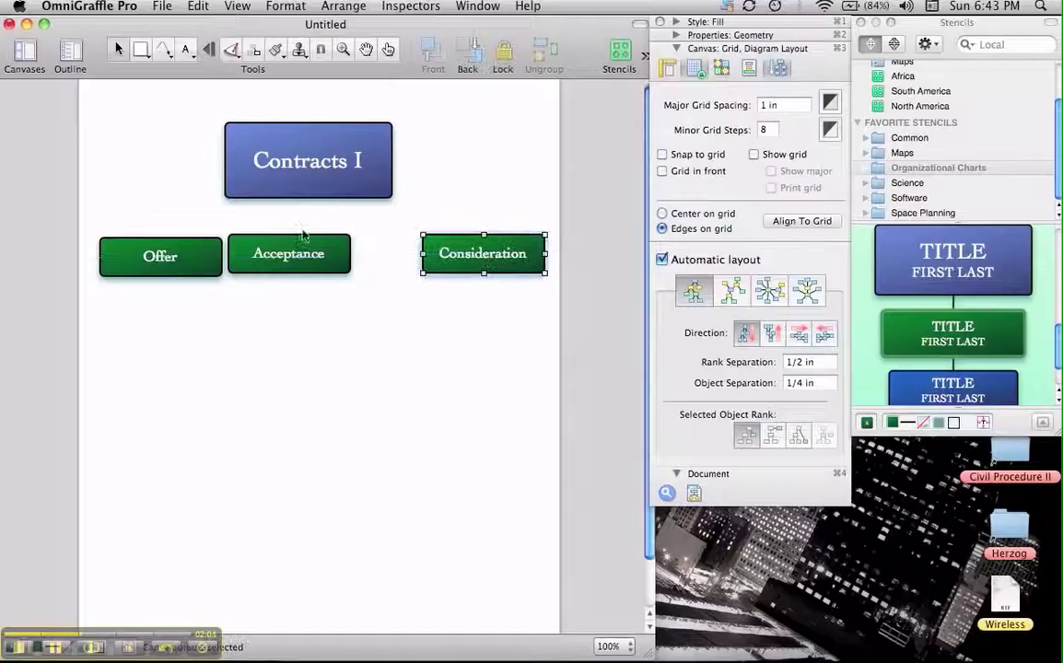
click(301, 250)
mouse_move(301, 250)
mouse_down()
mouse_move(343, 246)
mouse_move(288, 258)
mouse_up()
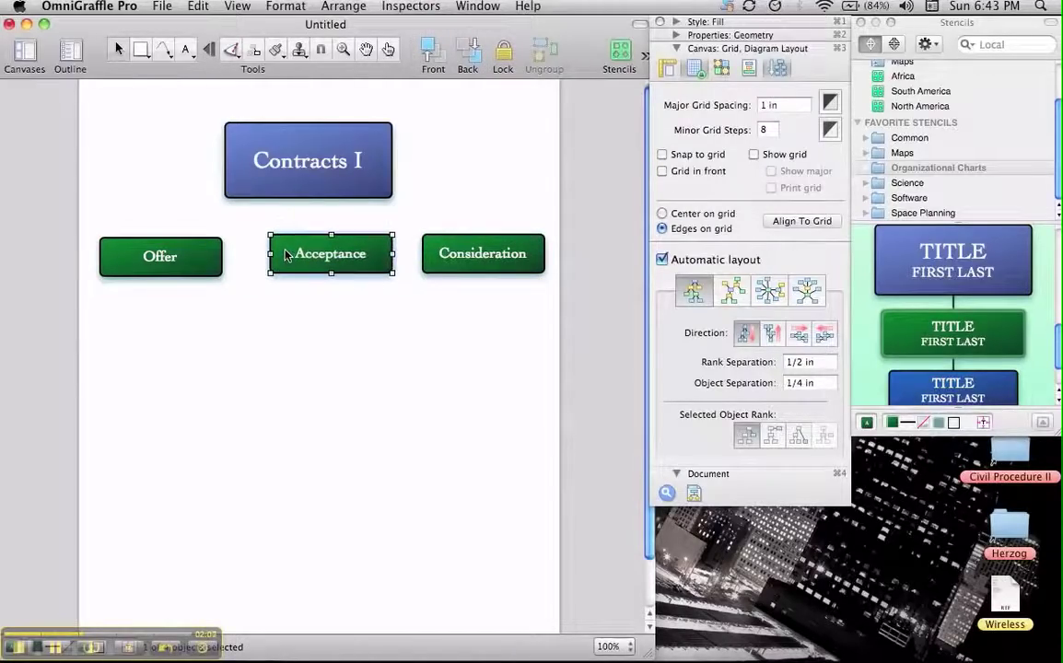
drag(181, 257, 186, 254)
click(403, 414)
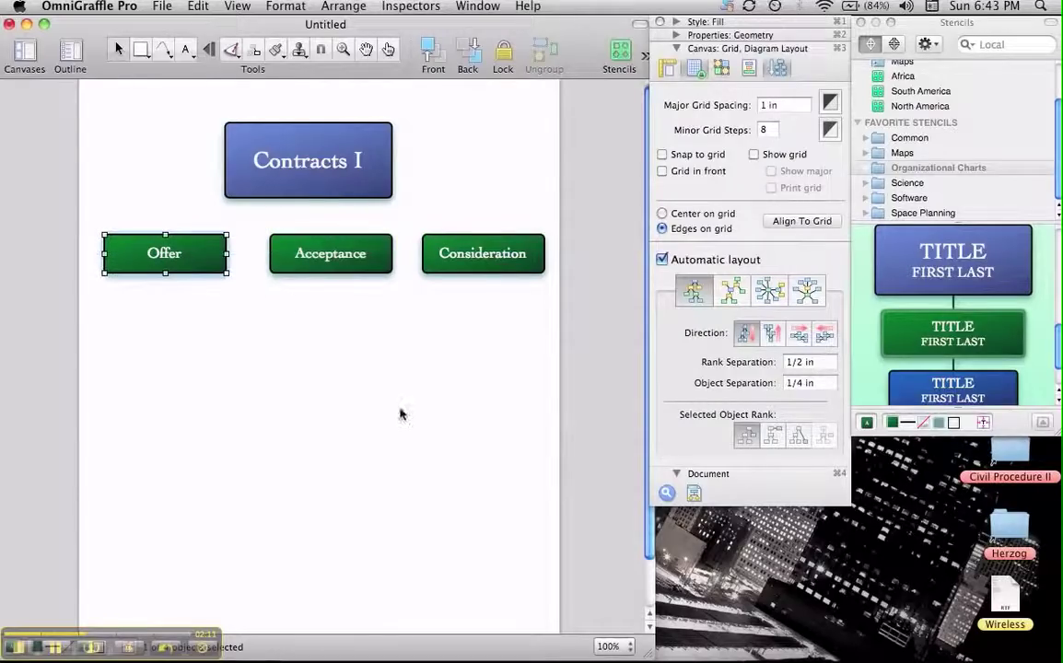
- Show the outline list of the canvas objects and select the Offer entry in it
click(67, 53)
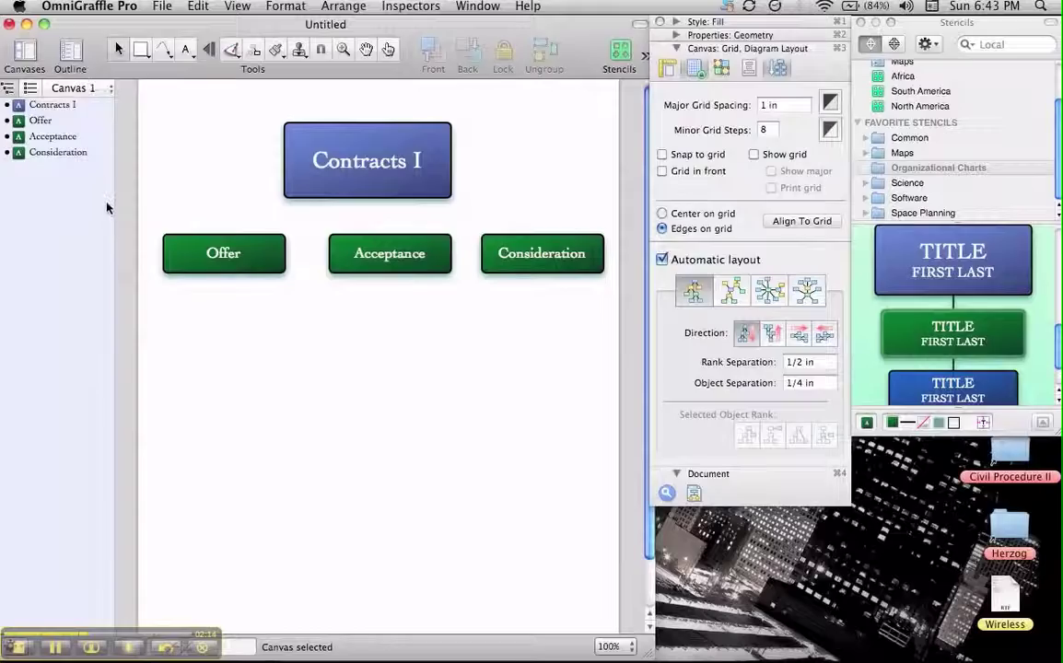
click(37, 120)
shift+click(52, 105)
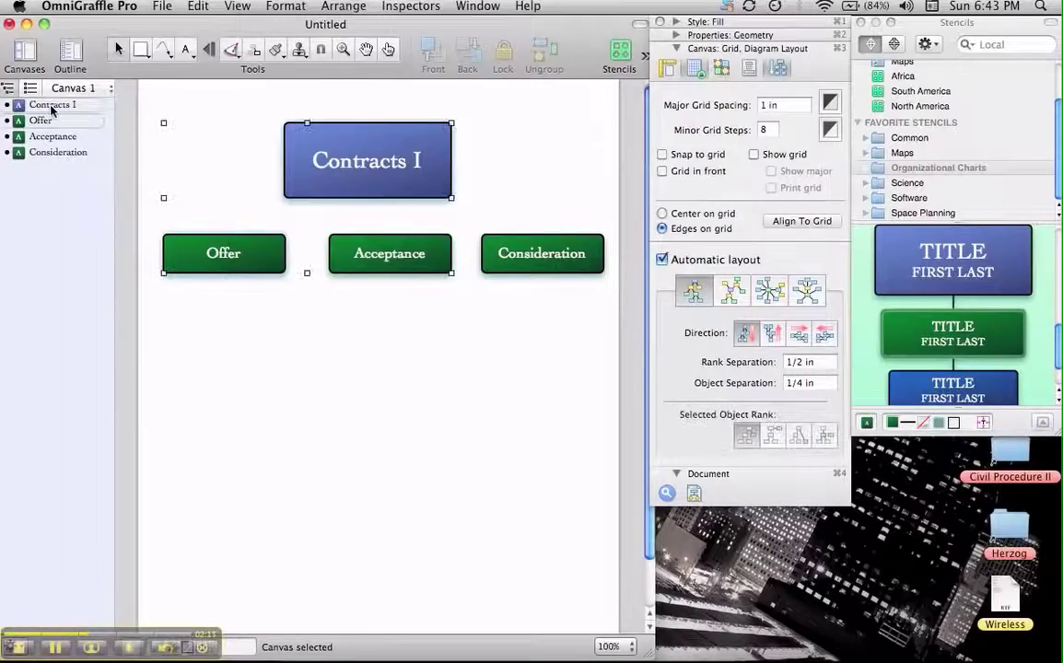
click(40, 121)
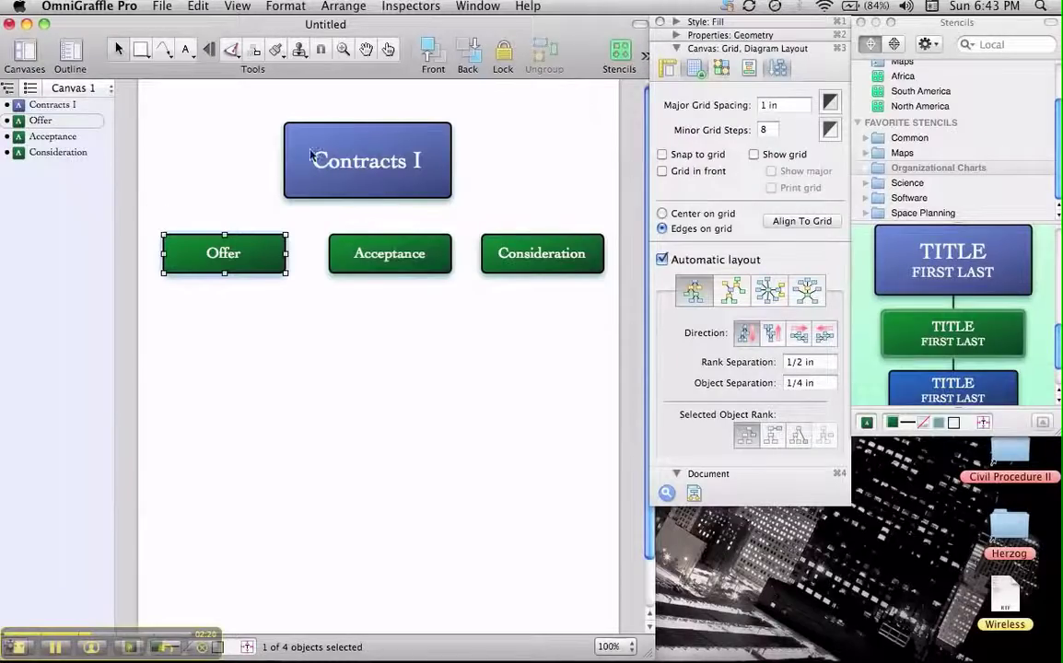
- Try connecting the Contracts I box to the Offer box with an arrow line, and delete the line
click(162, 48)
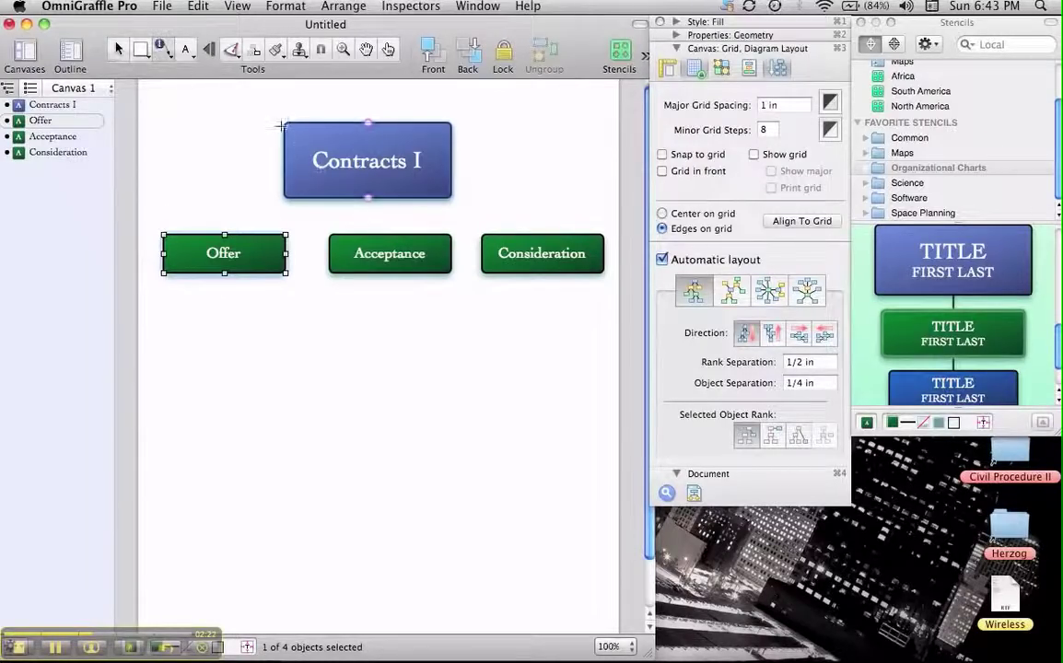
drag(329, 181, 225, 237)
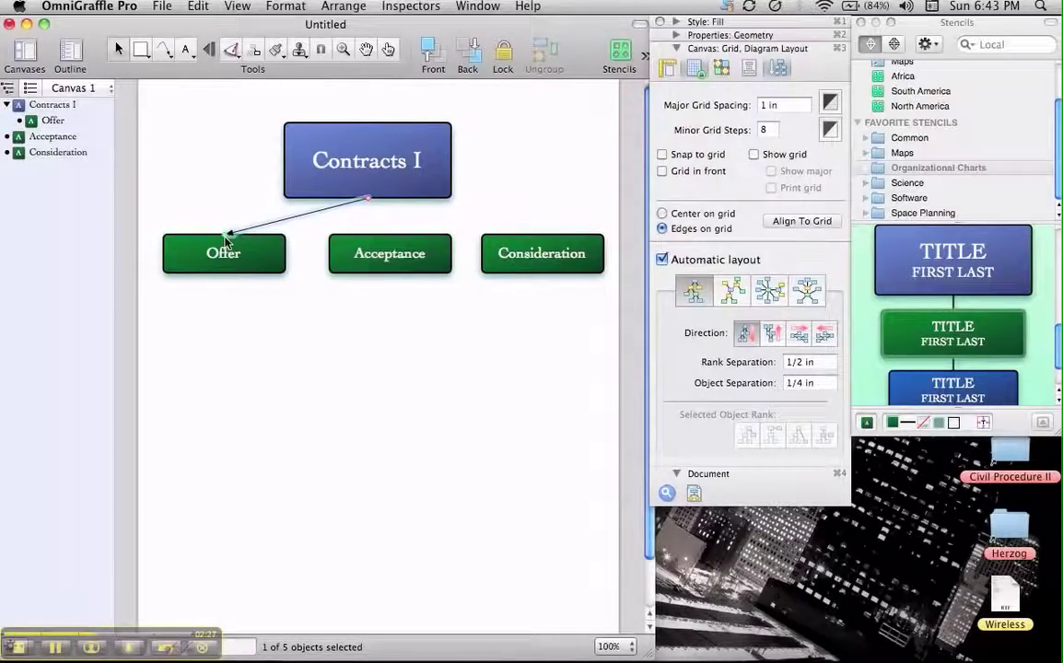
key(Delete)
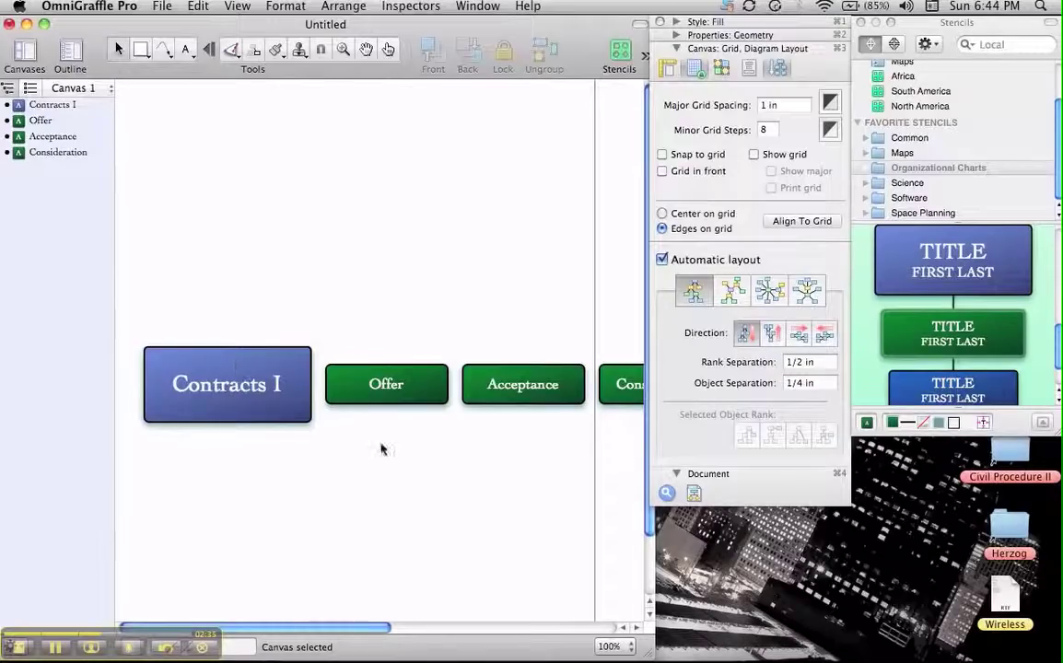
- Nest the Offer, Acceptance and Consideration entries beneath Contracts I in the outline list
click(40, 121)
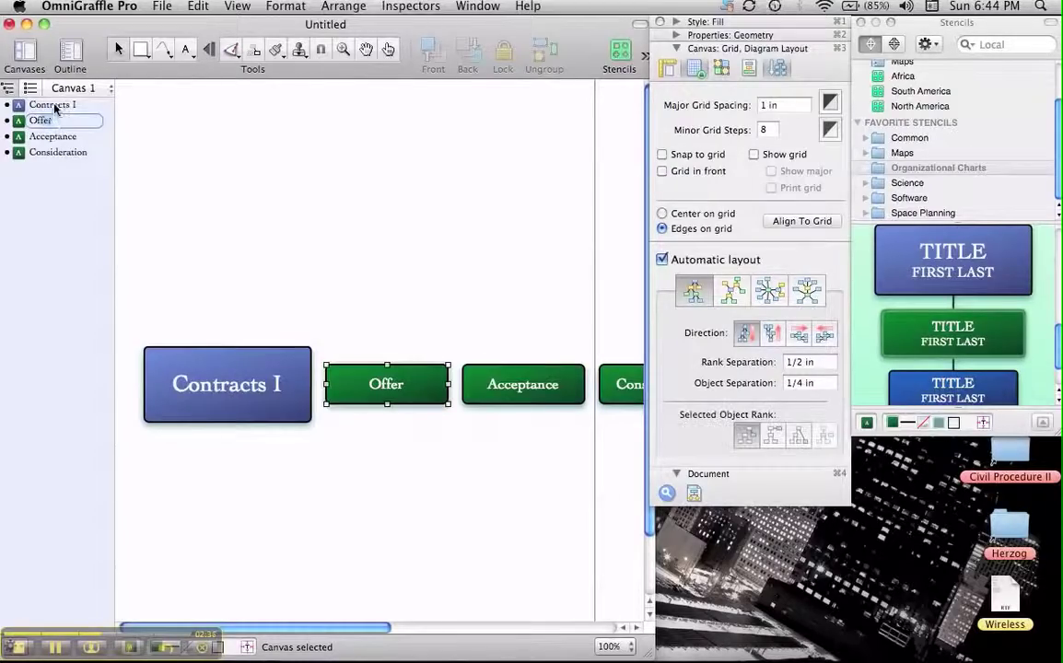
drag(20, 124, 37, 149)
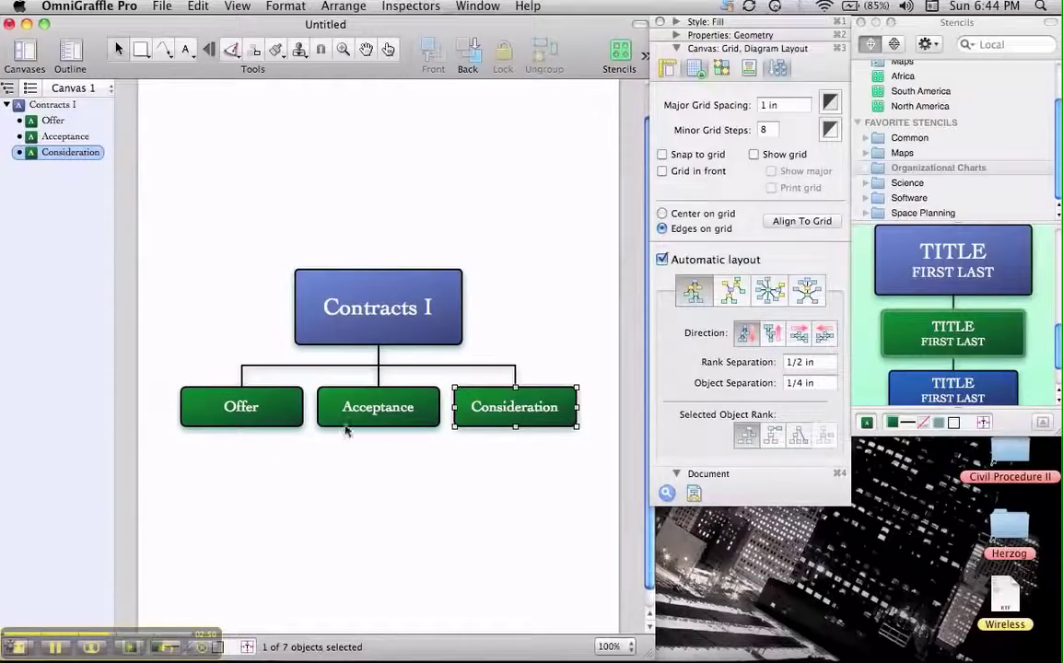
- Shrink the Contracts I box so it fits closely around its text, and deselect it
click(355, 276)
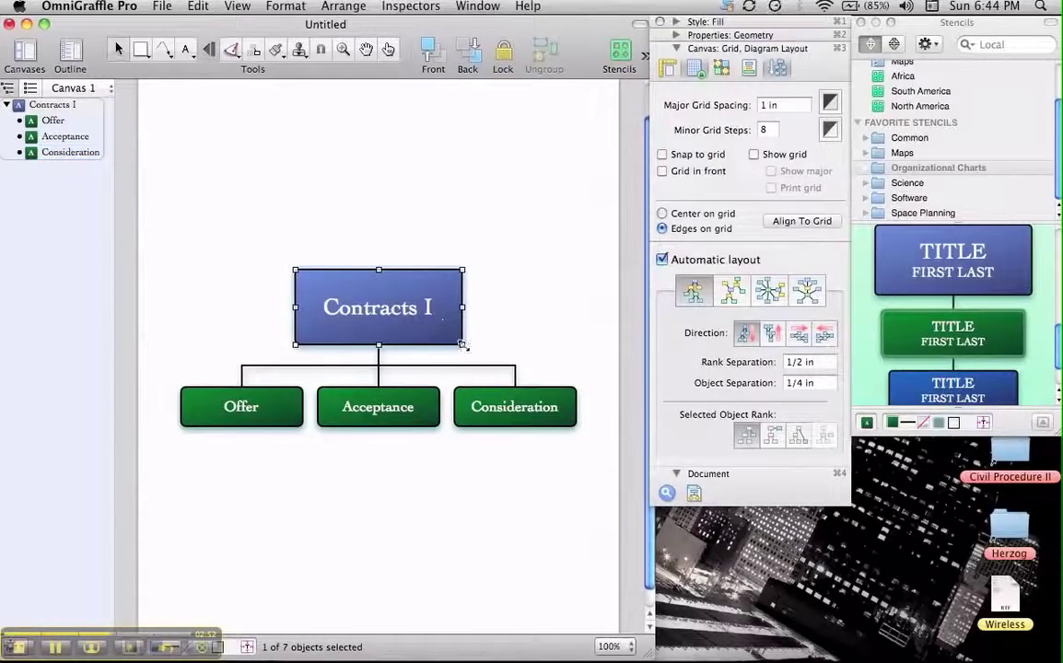
drag(462, 345, 413, 322)
click(437, 459)
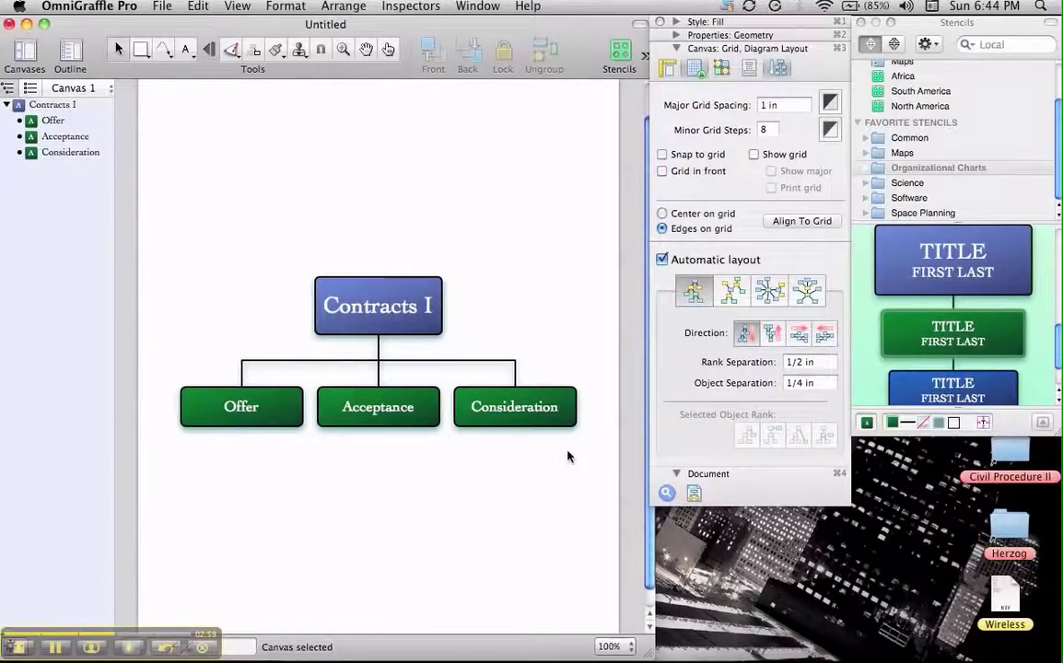
- Select the whole chart, move it toward the upper part of the page and scale it down slightly
drag(581, 433, 175, 253)
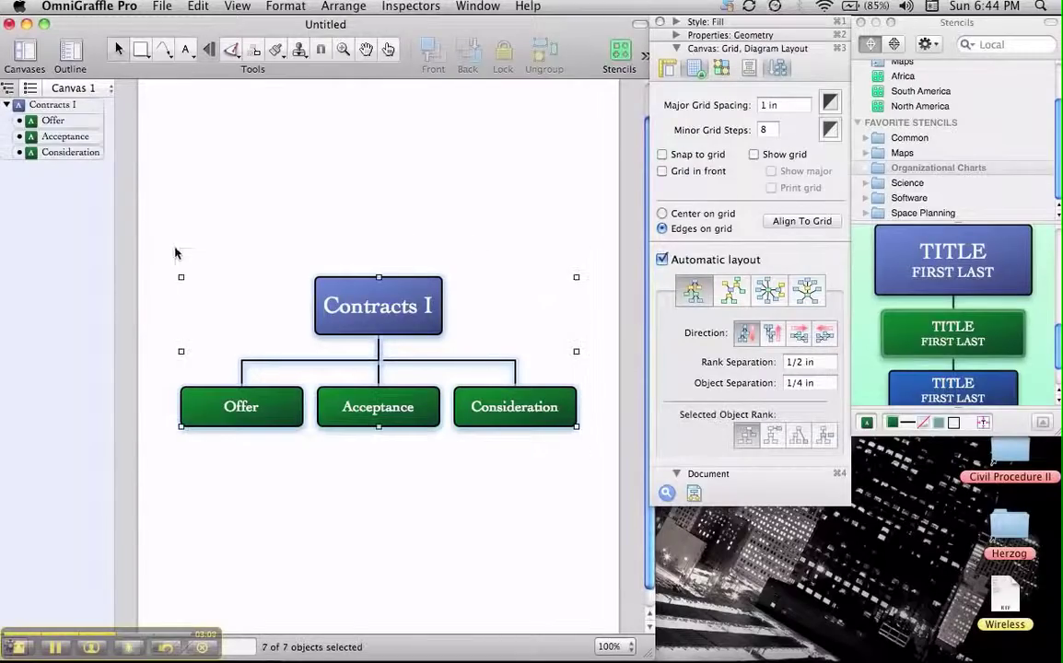
drag(369, 295, 375, 194)
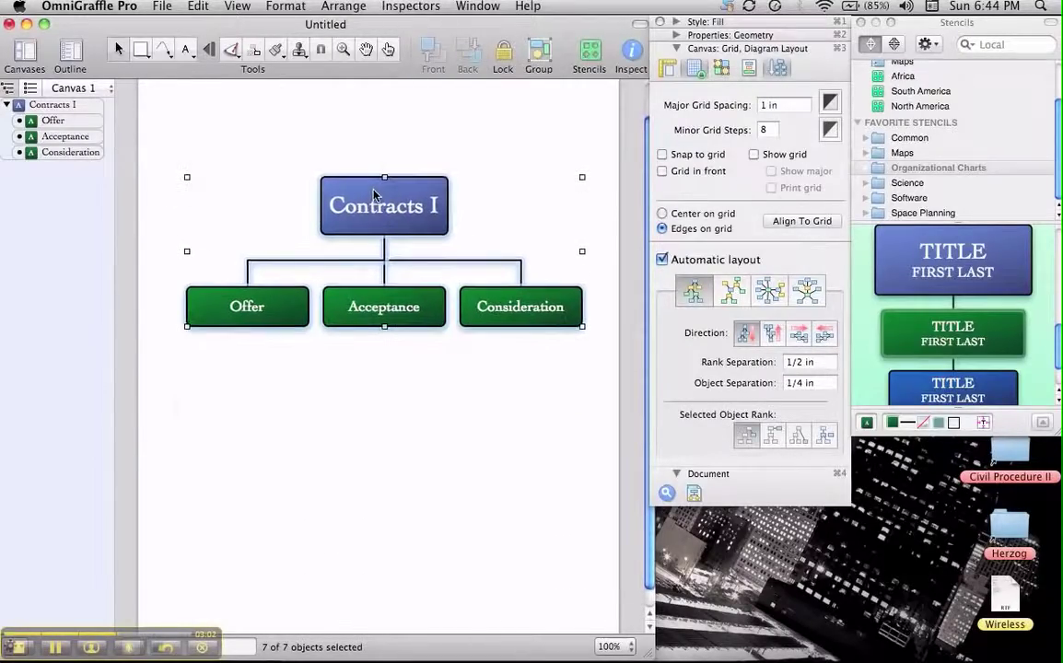
mouse_move(186, 177)
mouse_down()
mouse_move(251, 215)
mouse_move(171, 166)
mouse_move(200, 175)
mouse_move(194, 183)
mouse_up()
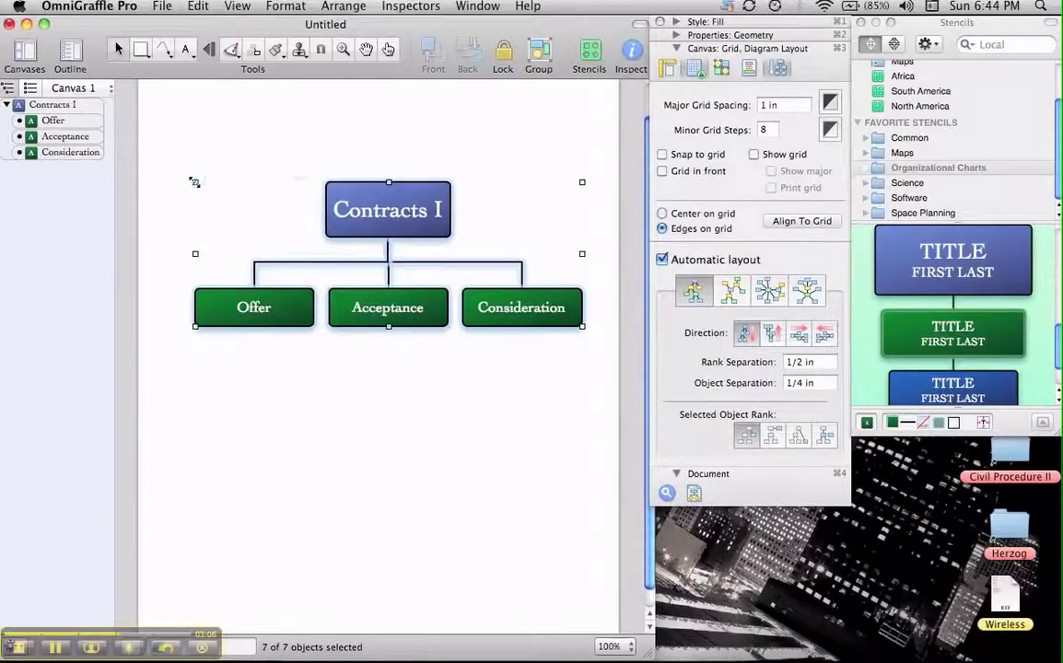
- Examine the fill and text style settings and the canvas settings, ending with the automatic diagram layout options shown
click(675, 22)
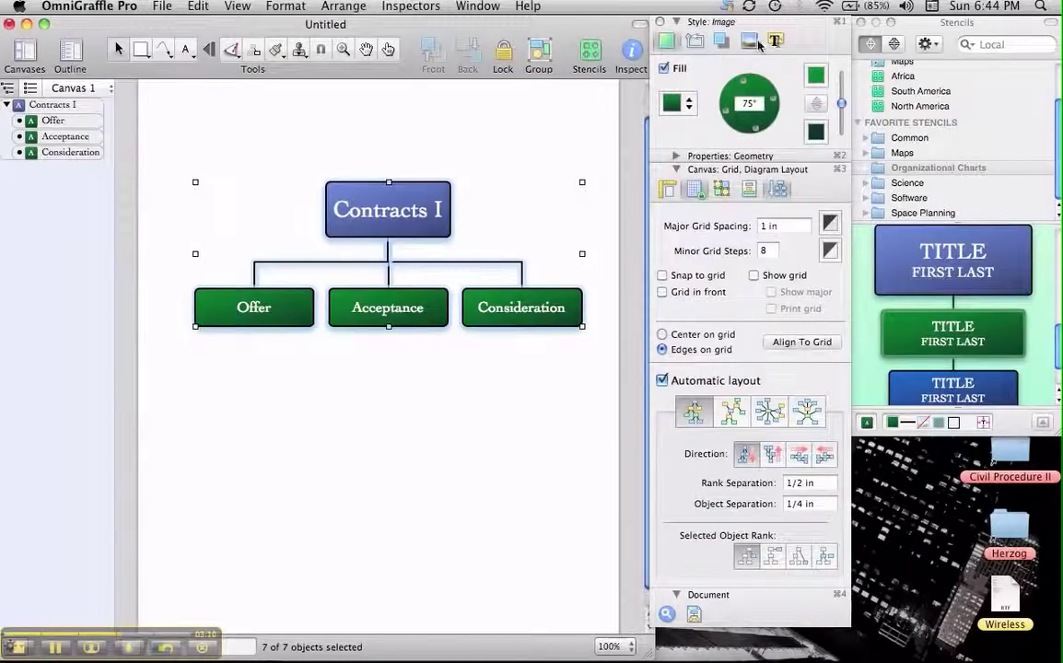
click(776, 40)
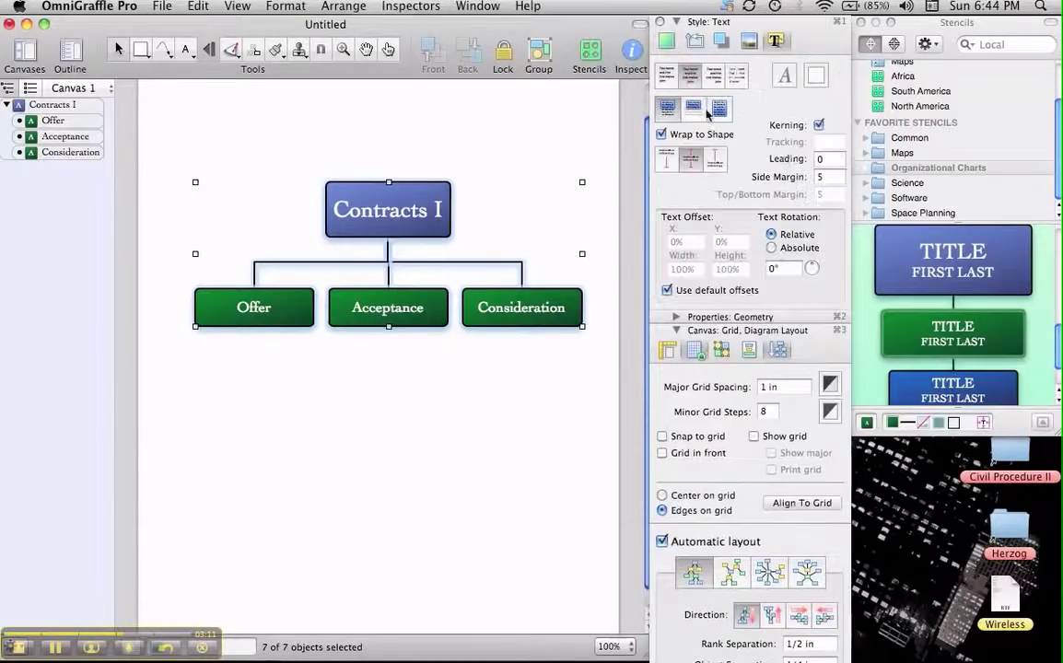
click(666, 43)
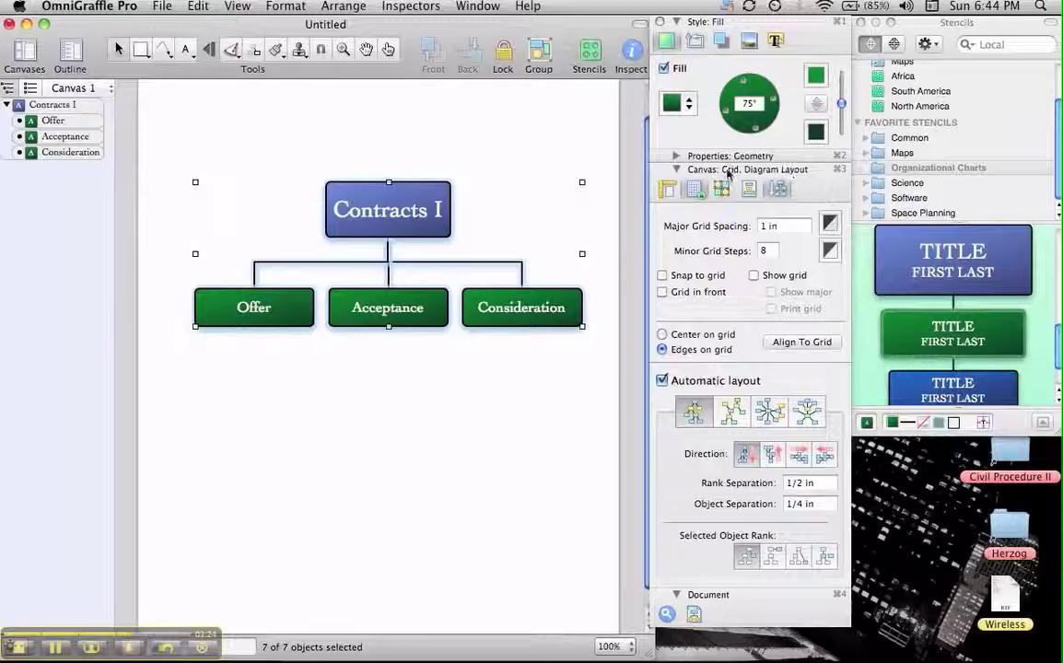
click(671, 191)
click(671, 191)
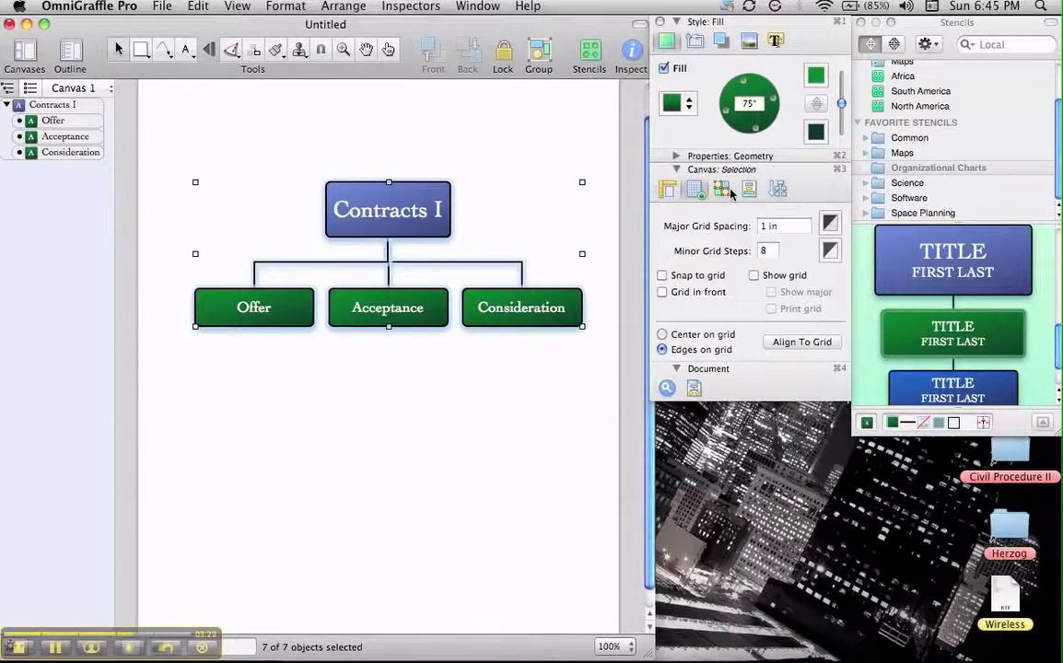
click(729, 190)
click(779, 190)
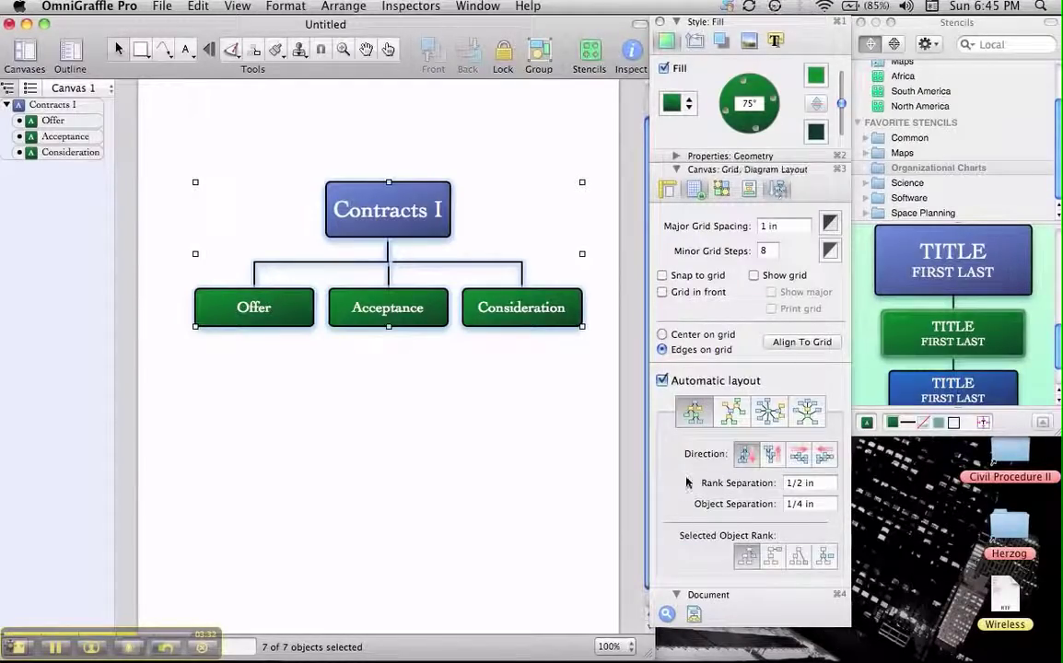
- Try the force-directed automatic layout with a longer line length and the shape repulsion kept at its minimum
click(733, 414)
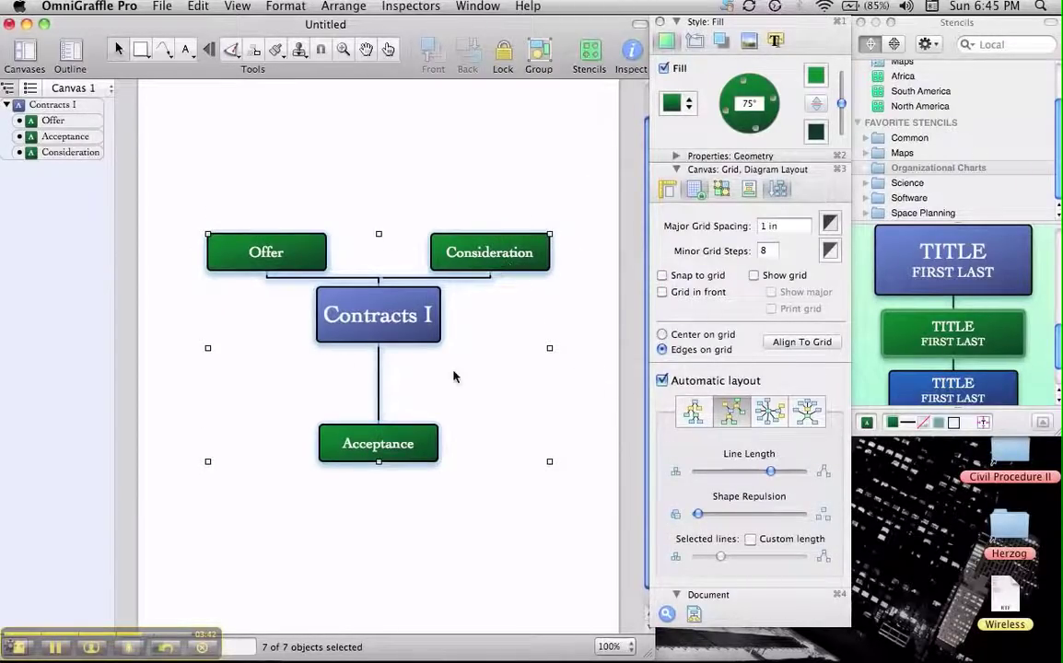
drag(772, 474, 787, 472)
drag(698, 470, 785, 473)
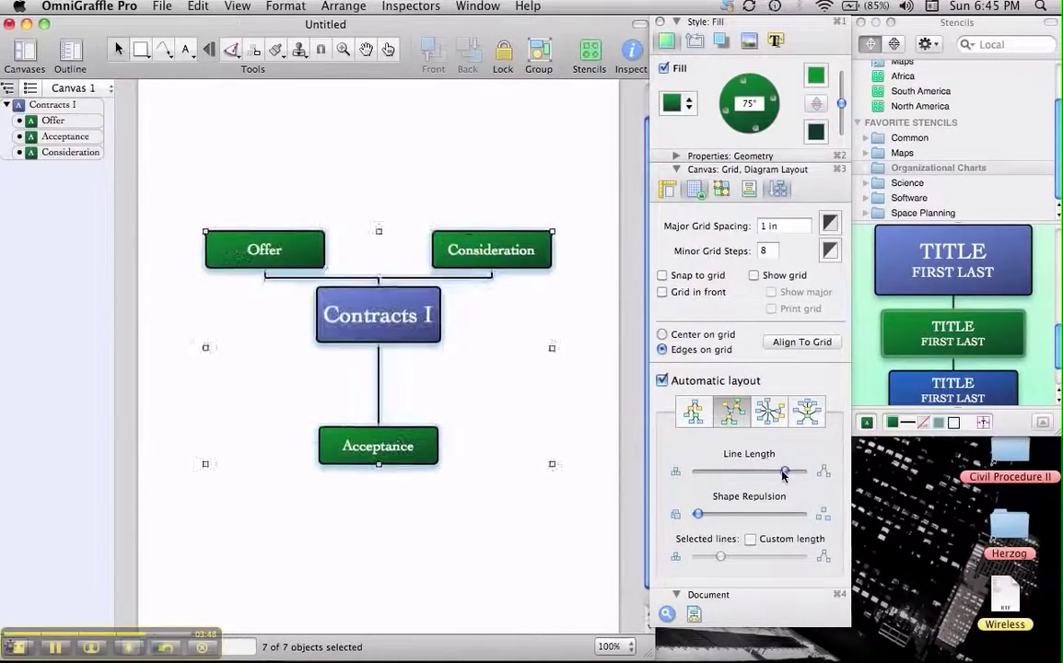
click(692, 514)
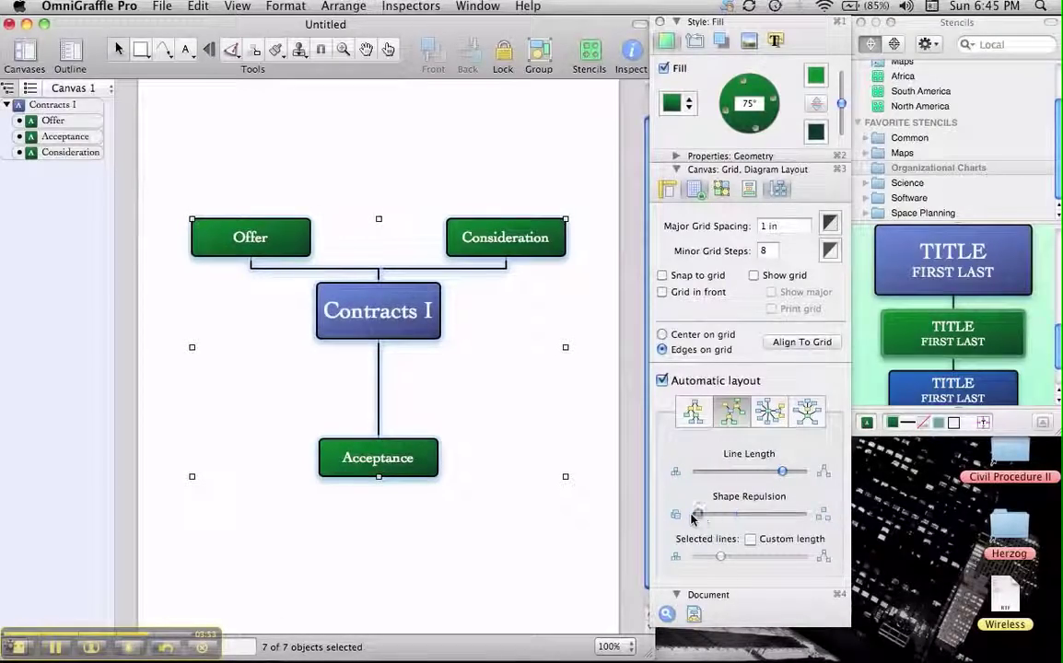
drag(721, 517, 672, 520)
- Try the circular and radial automatic layouts, stretching the line length close to its maximum in the last one
click(758, 419)
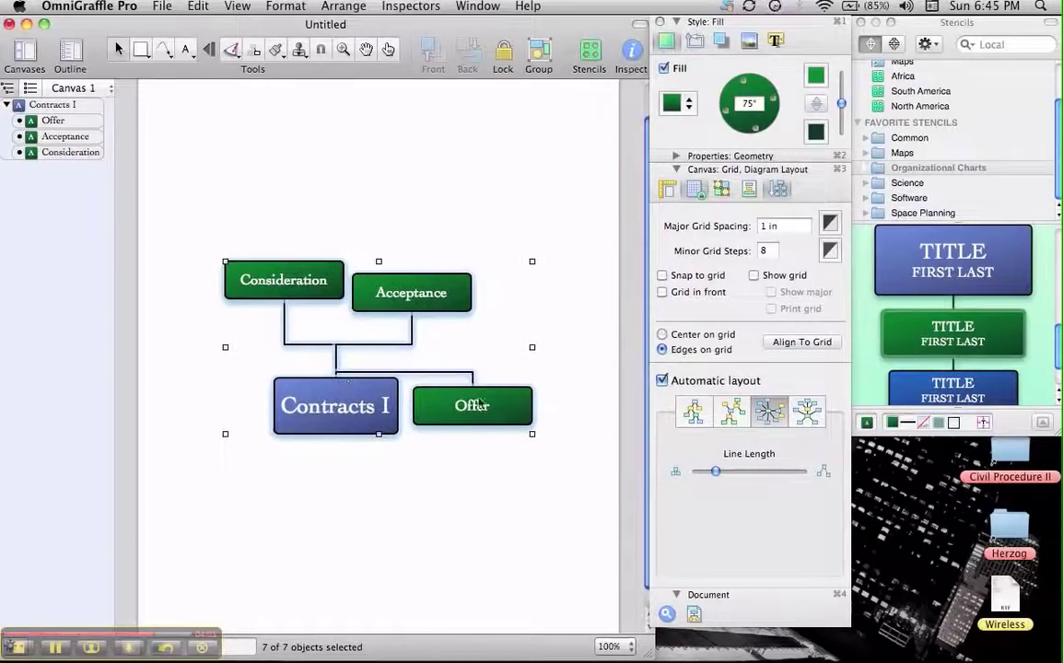
click(806, 412)
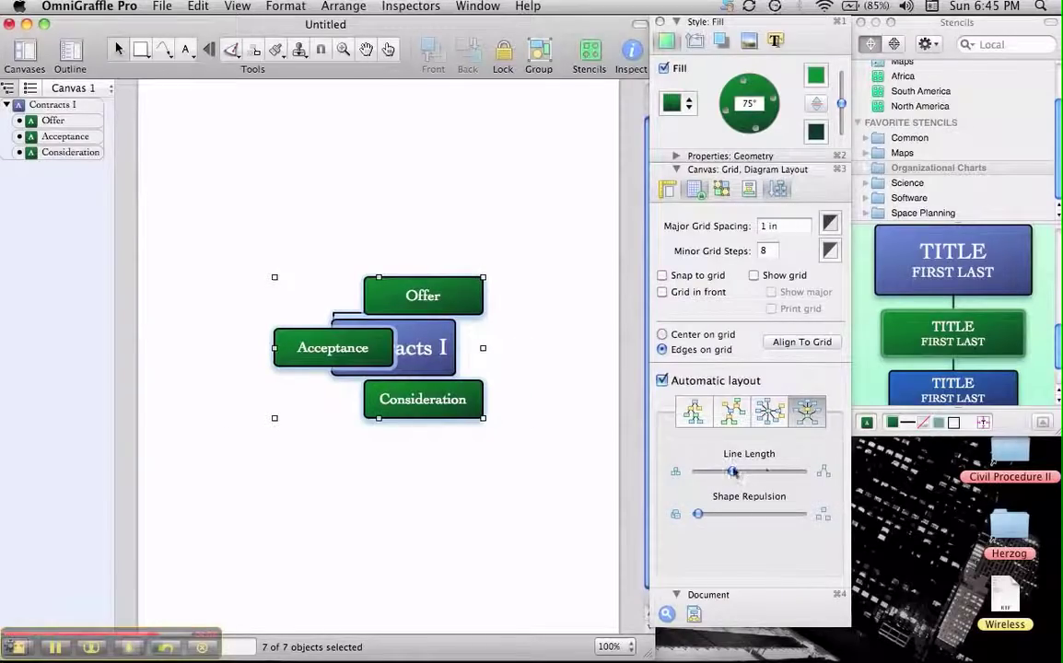
drag(733, 471, 801, 471)
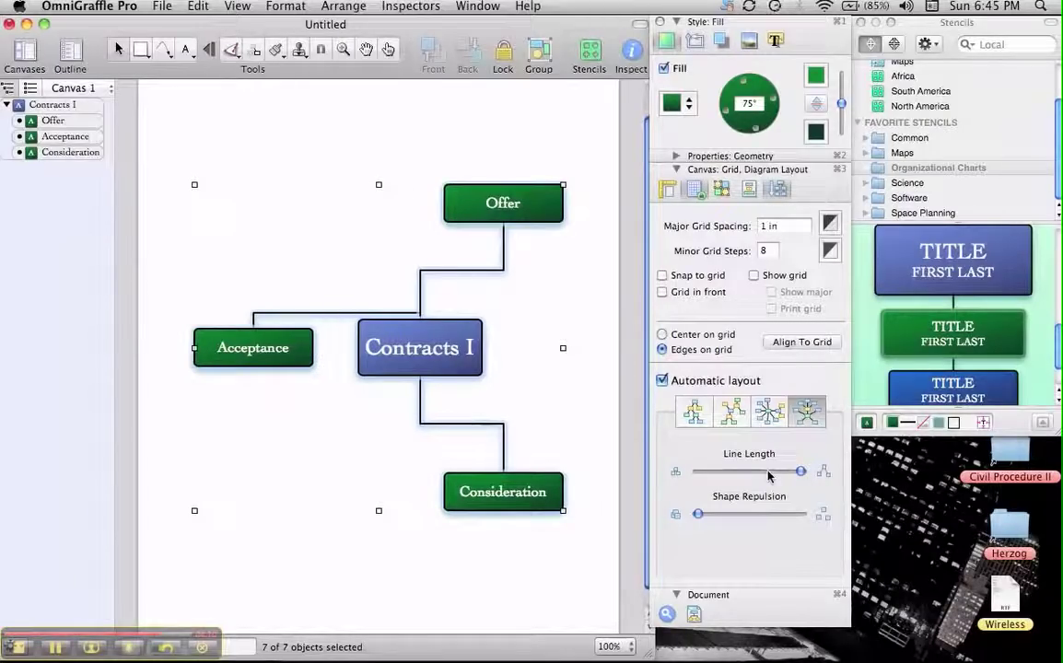
- Return the chart to the hierarchical layout and try the bottom-to-top, left-to-right and right-to-left directions
click(694, 413)
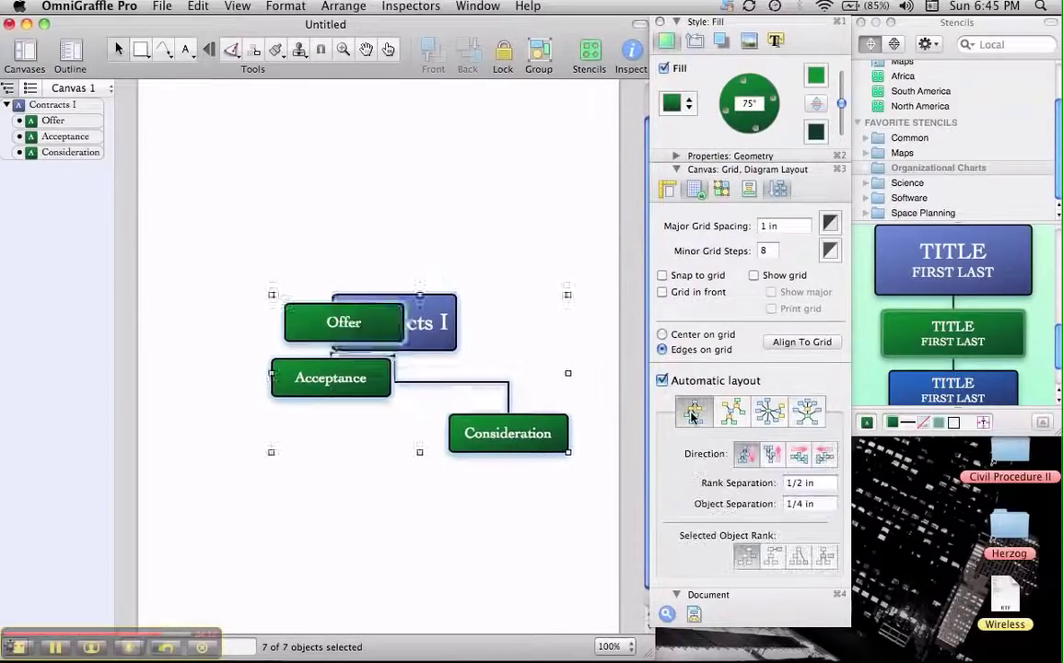
click(774, 455)
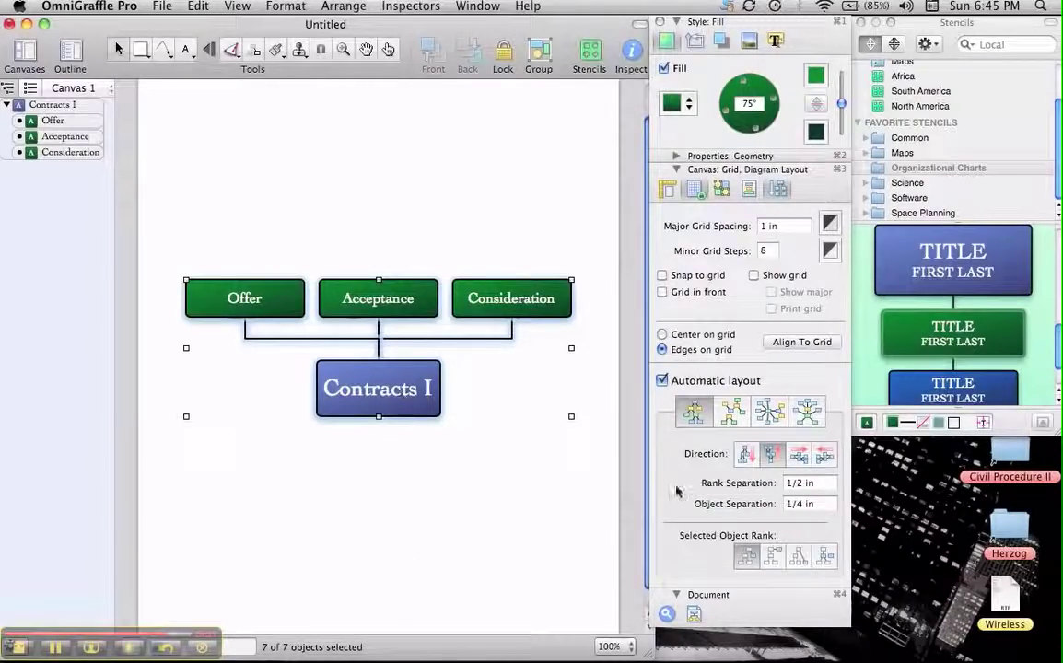
click(797, 453)
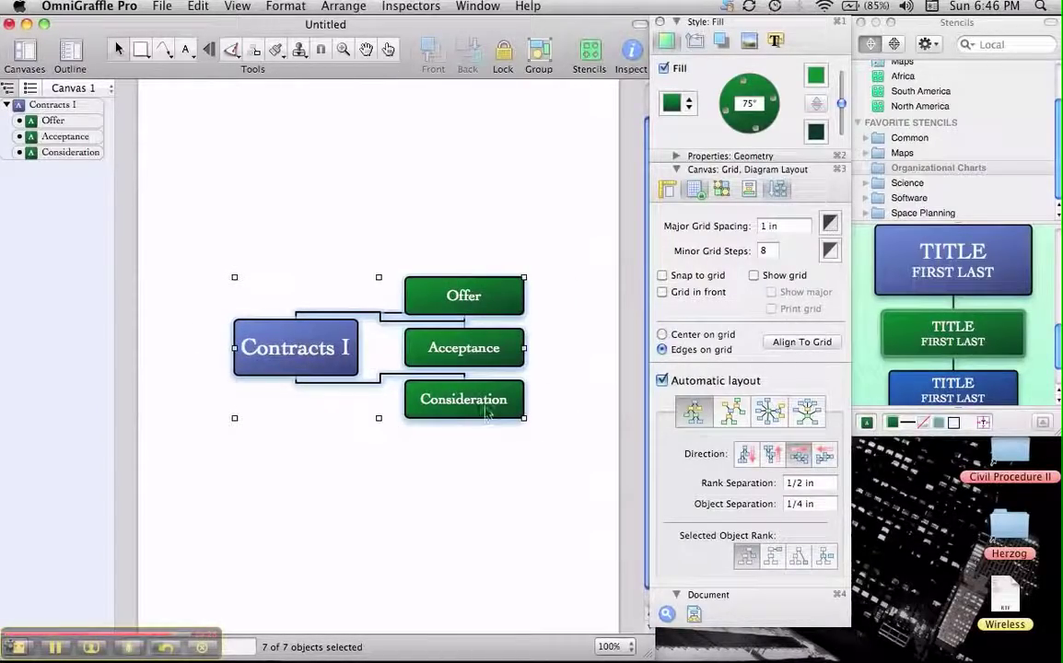
click(824, 454)
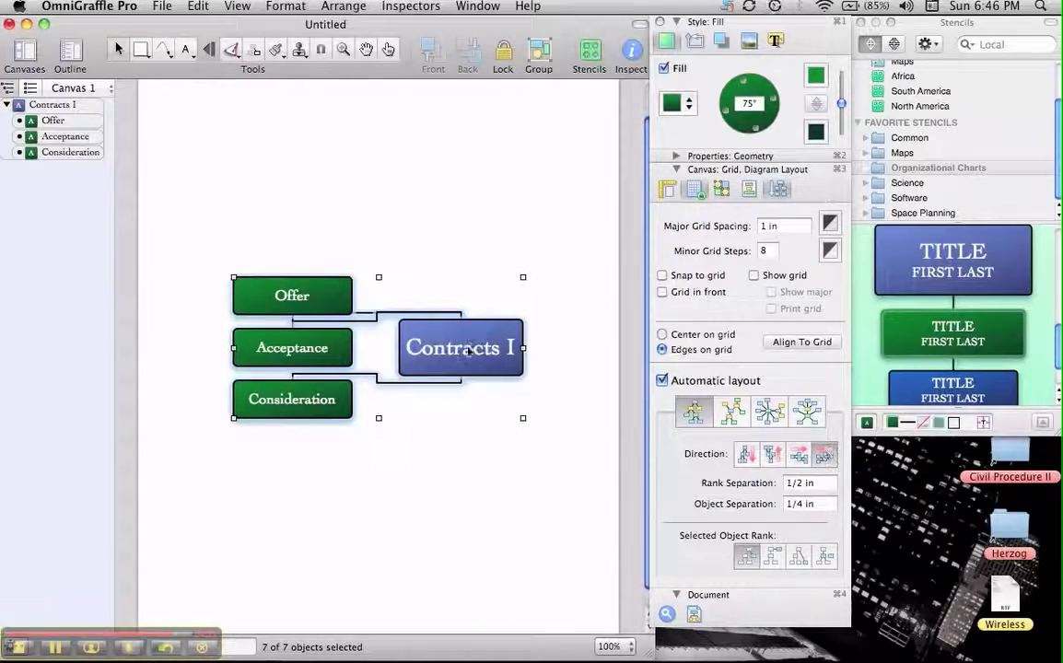
- Shift the Contracts I box slightly, and set the hierarchical layout direction to top-to-bottom
drag(469, 351, 455, 324)
click(460, 383)
click(505, 324)
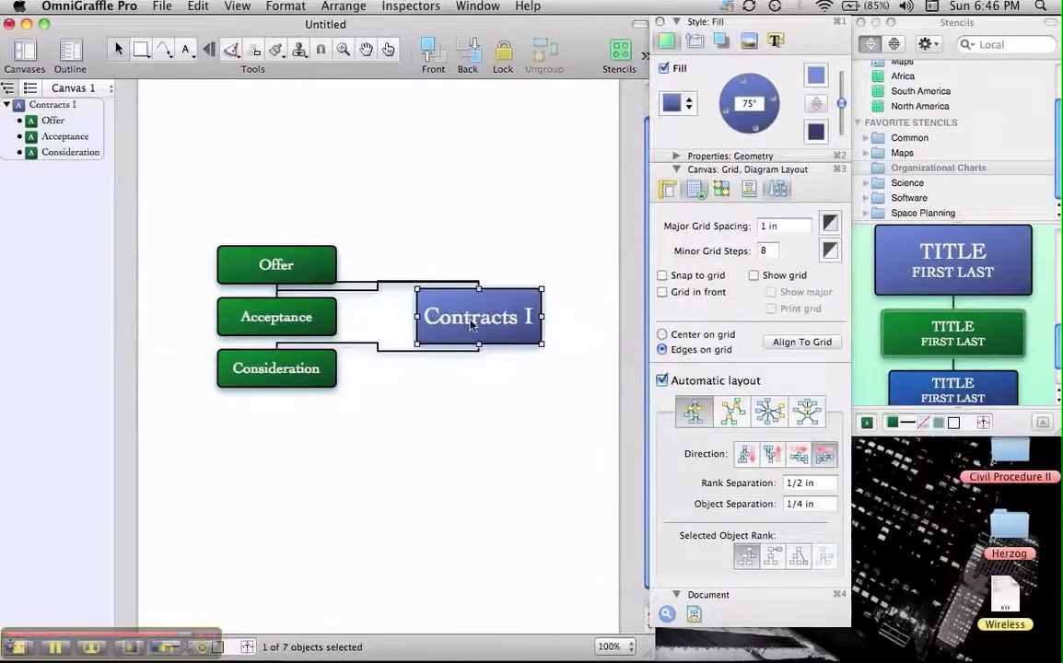
click(737, 452)
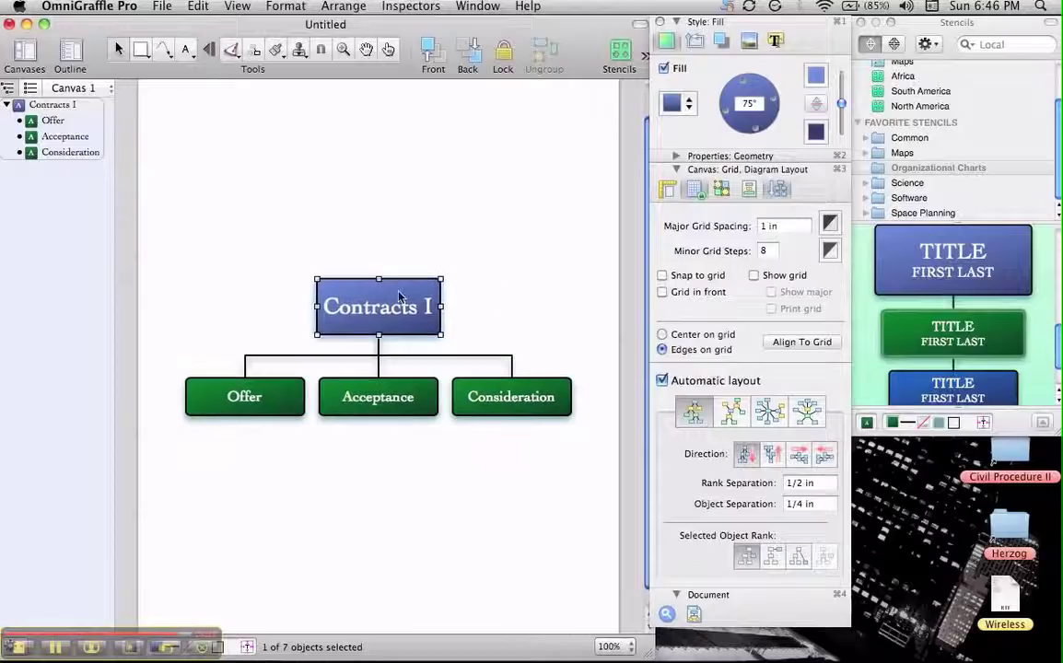
- Reposition boxes freely: Contracts I slightly higher, Offer below Acceptance, and Consideration above Contracts I on its right side
mouse_move(364, 299)
mouse_down()
mouse_move(363, 225)
mouse_move(364, 281)
mouse_up()
drag(281, 391, 316, 480)
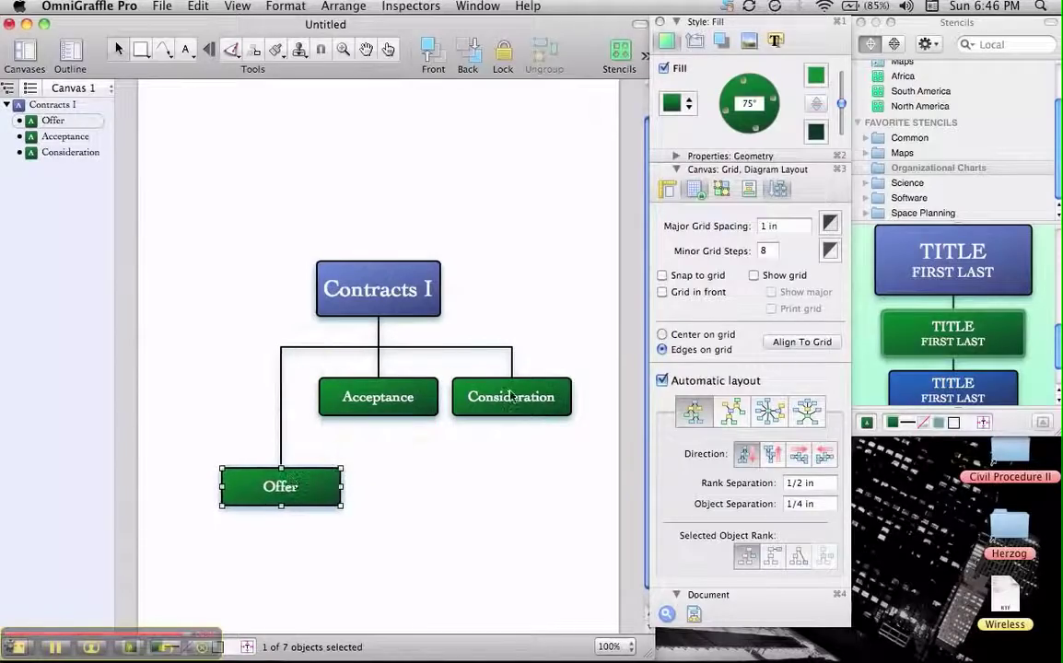
drag(512, 396, 525, 198)
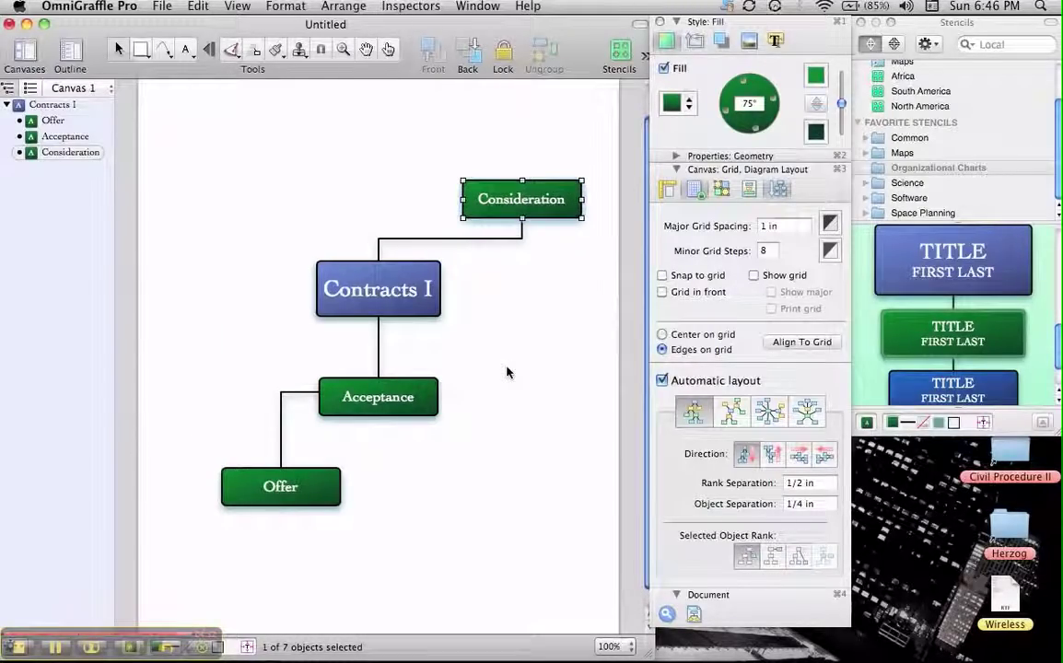